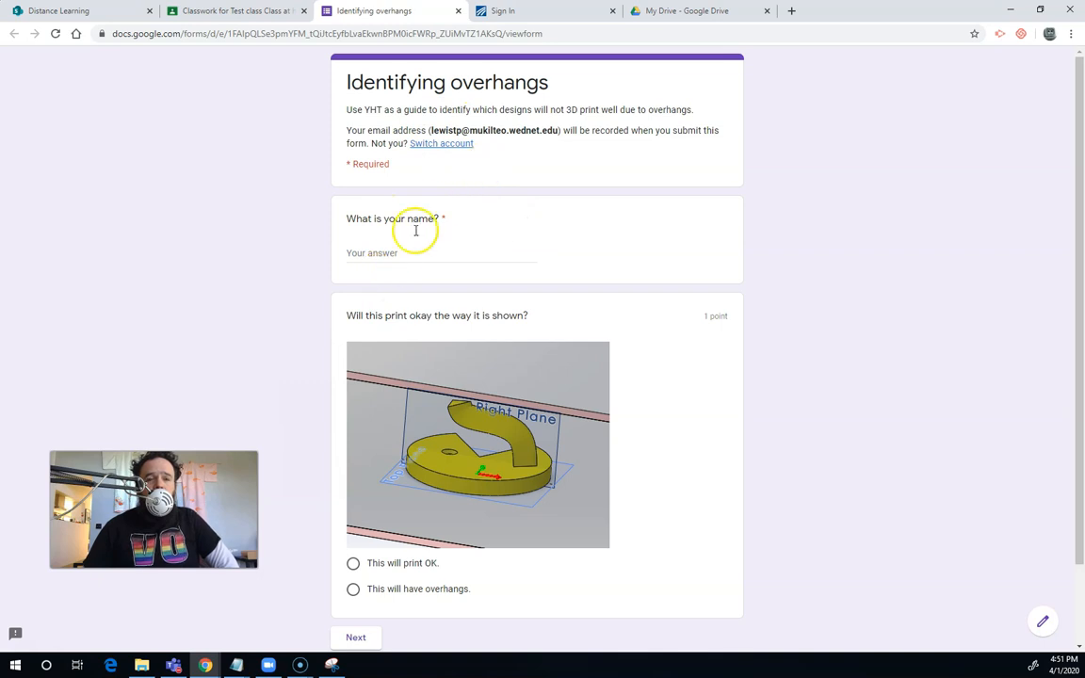
Step: Fill in the respondent's name and the answer "This will print OK." in the Identifying overhangs form, and continue to the next section
scroll(603, 377, "down", 1)
scroll(606, 379, "down", 1)
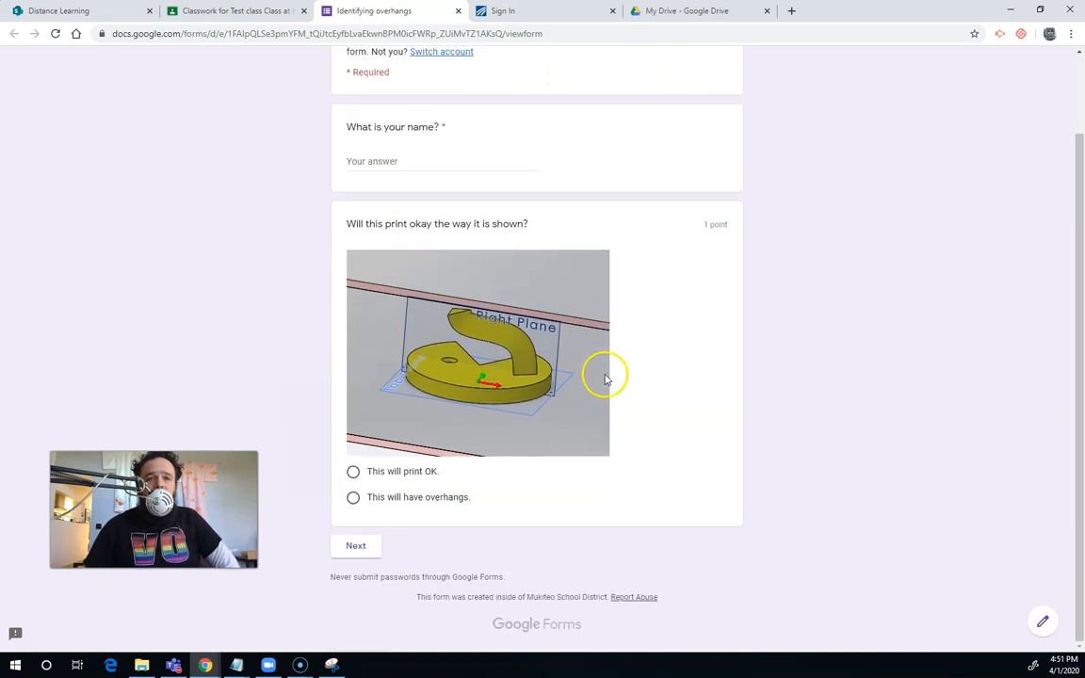
scroll(565, 379, "up", 2)
scroll(532, 380, "down", 1)
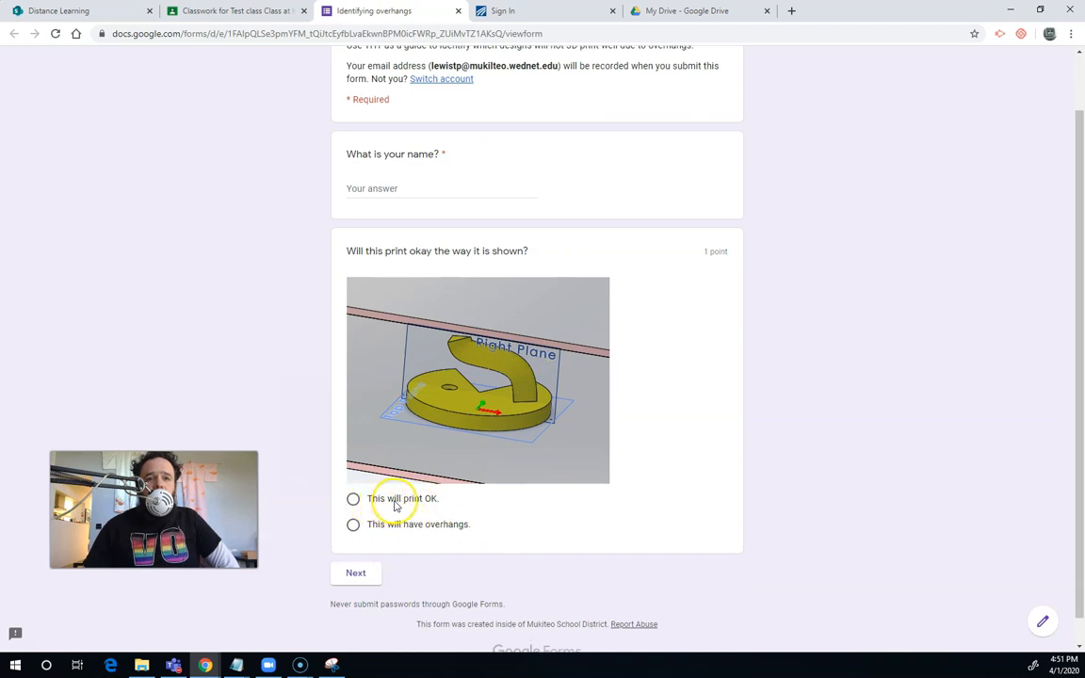
left_click(359, 576)
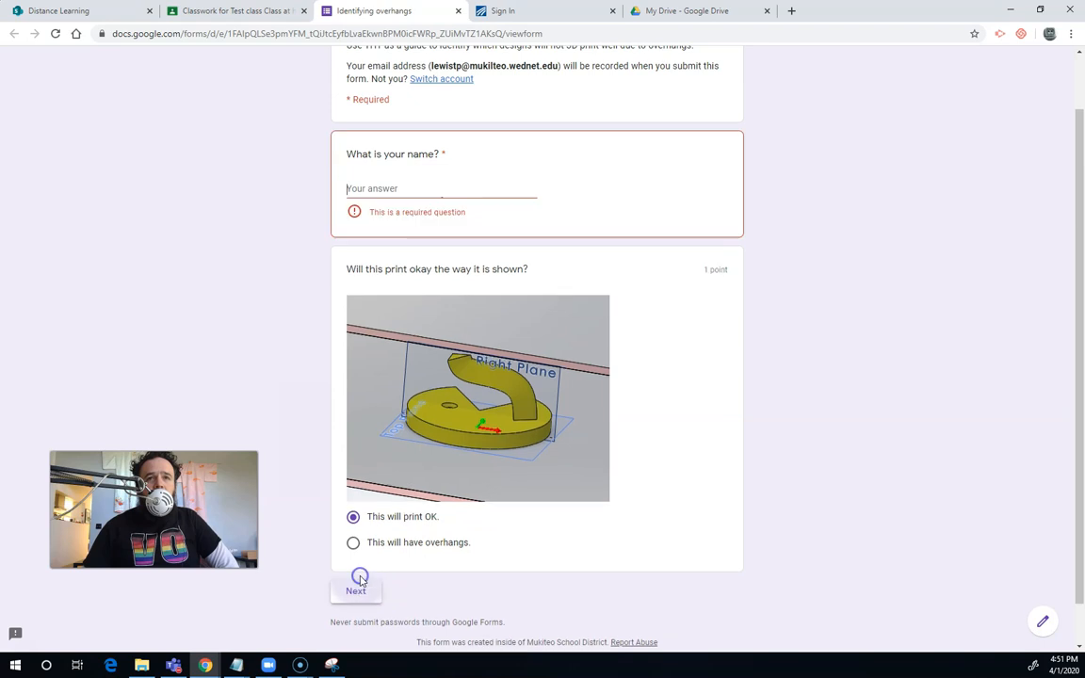
left_click(381, 185)
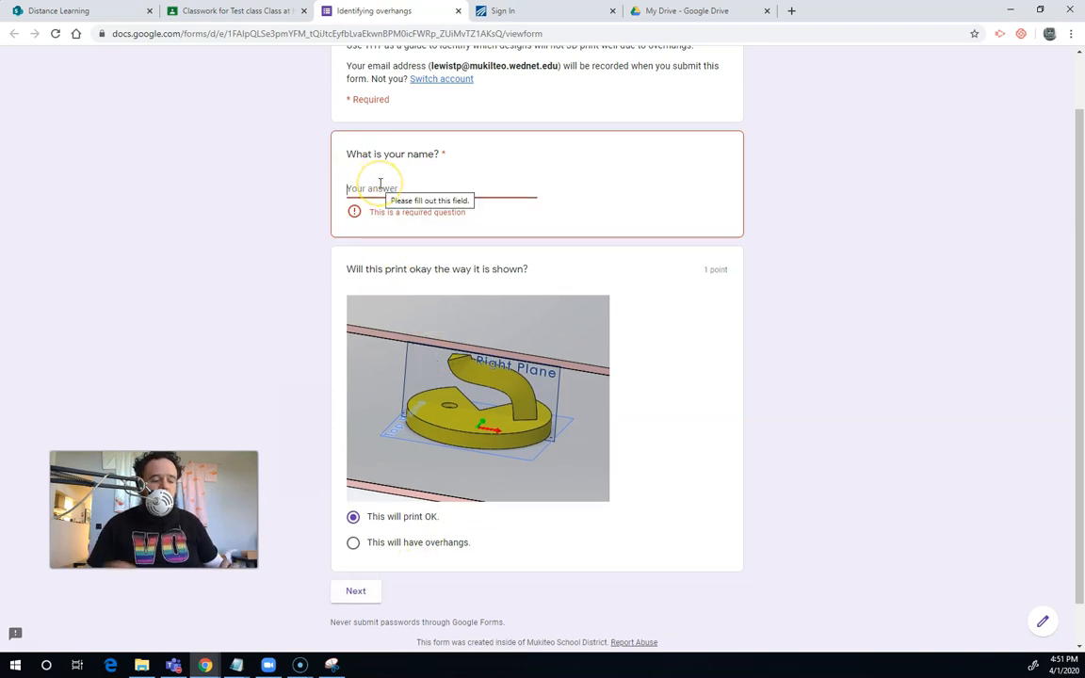
type("Trevor")
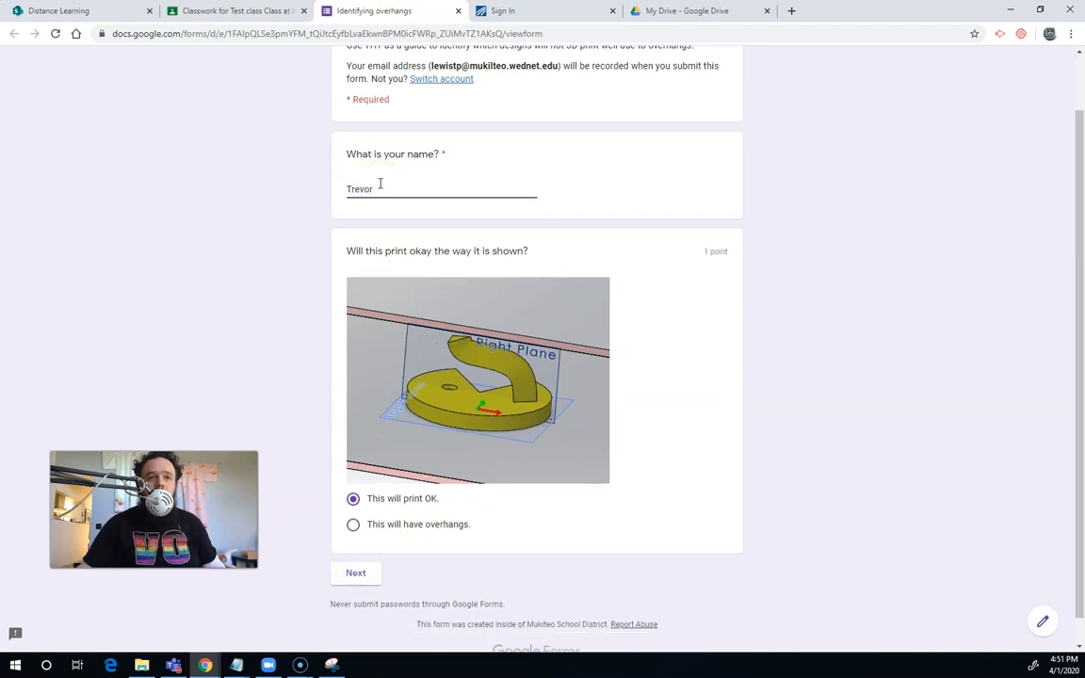
left_click(355, 575)
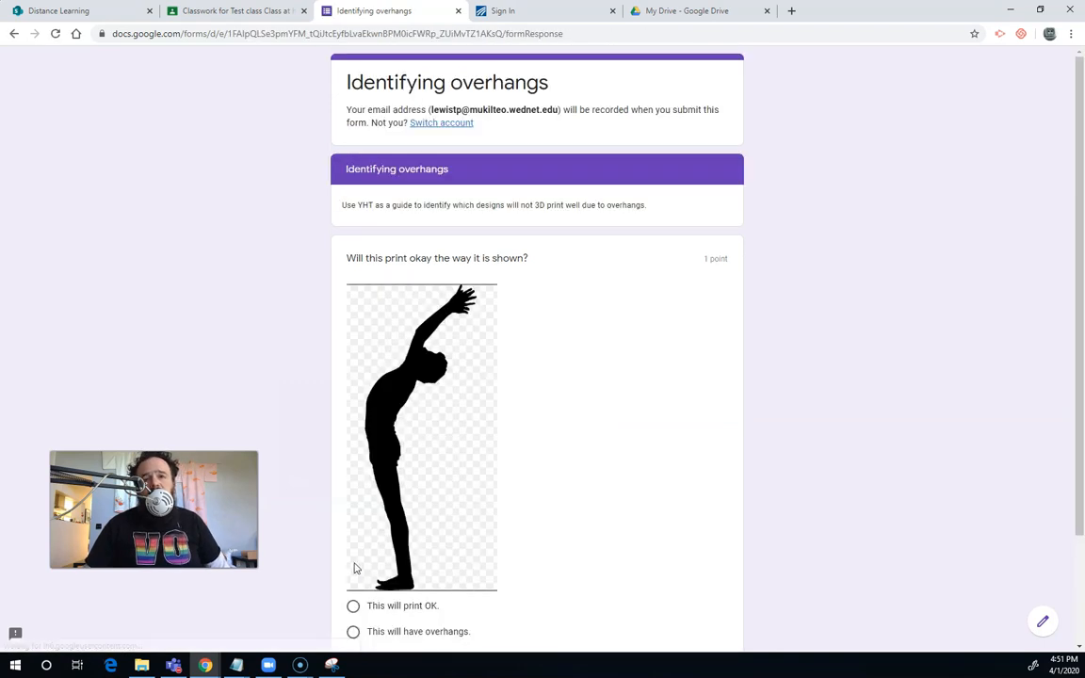
Step: Leave the unfinished response, open the Overhangs form for editing, and review its first two sections
left_click(1042, 629)
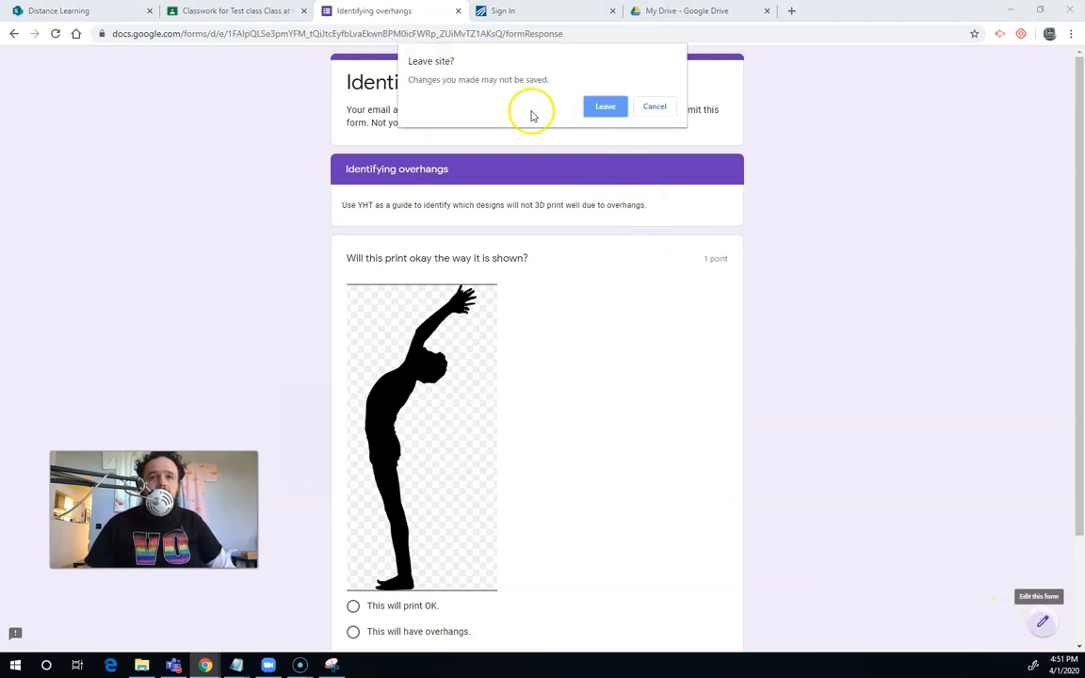
left_click(604, 105)
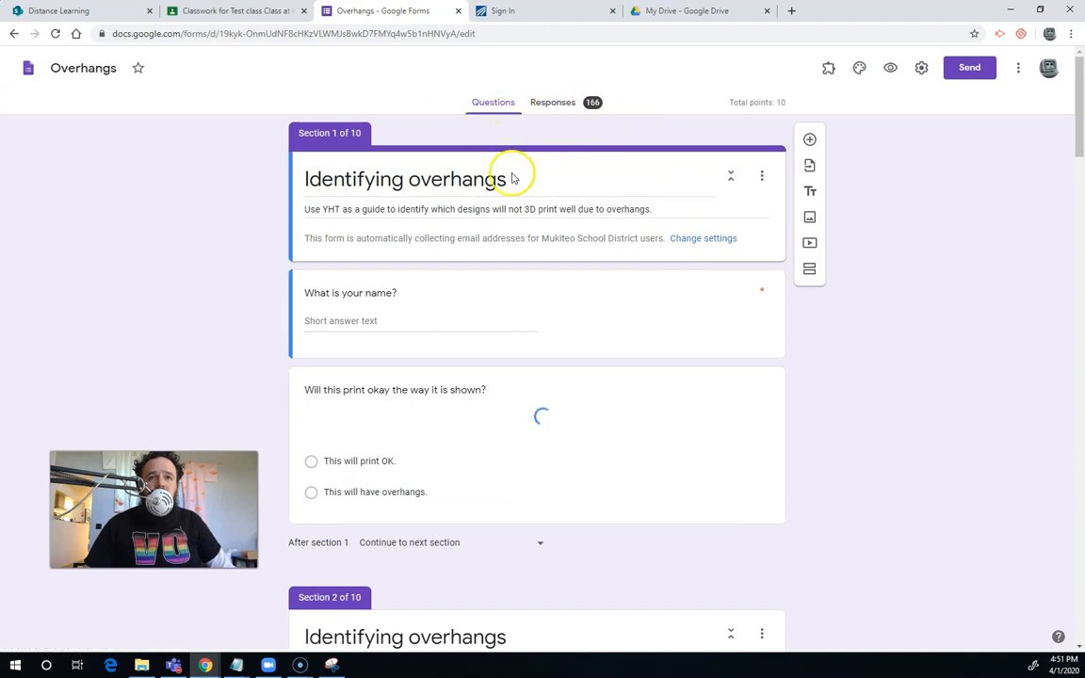
scroll(509, 241, "down", 3)
scroll(512, 240, "down", 2)
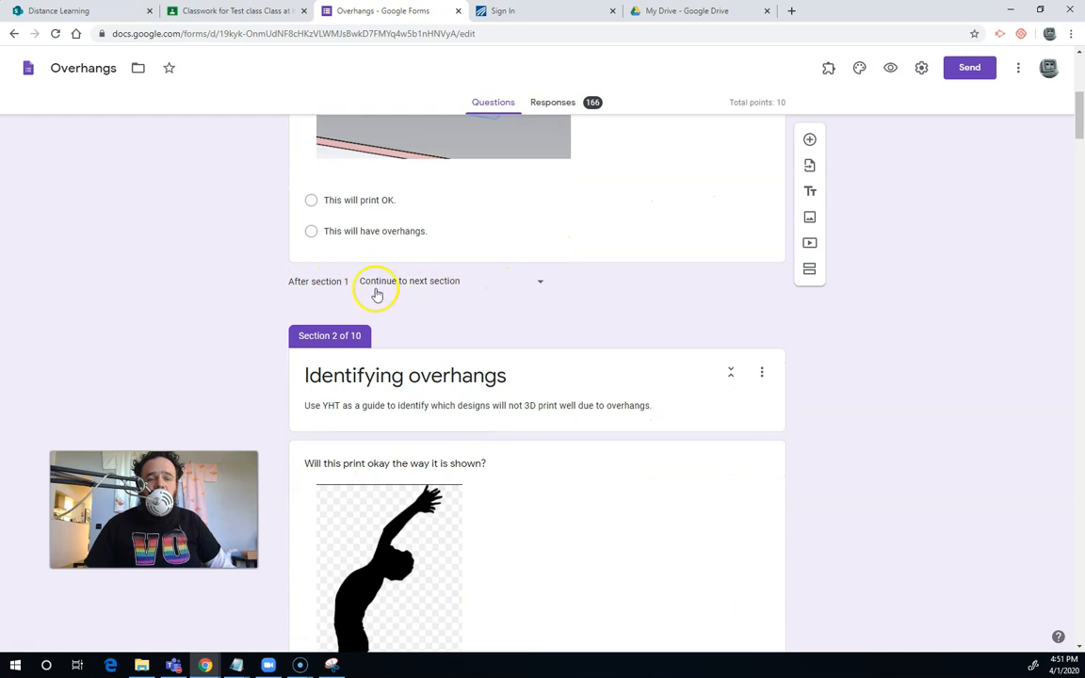
scroll(521, 295, "up", 3)
scroll(528, 295, "down", 4)
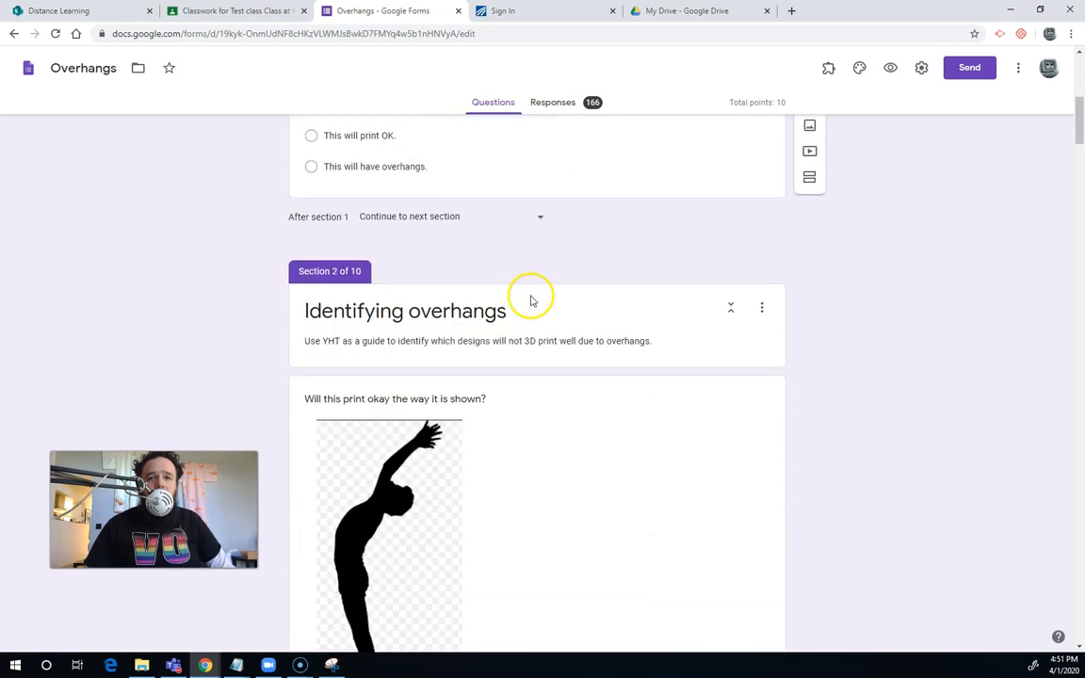
scroll(530, 300, "down", 2)
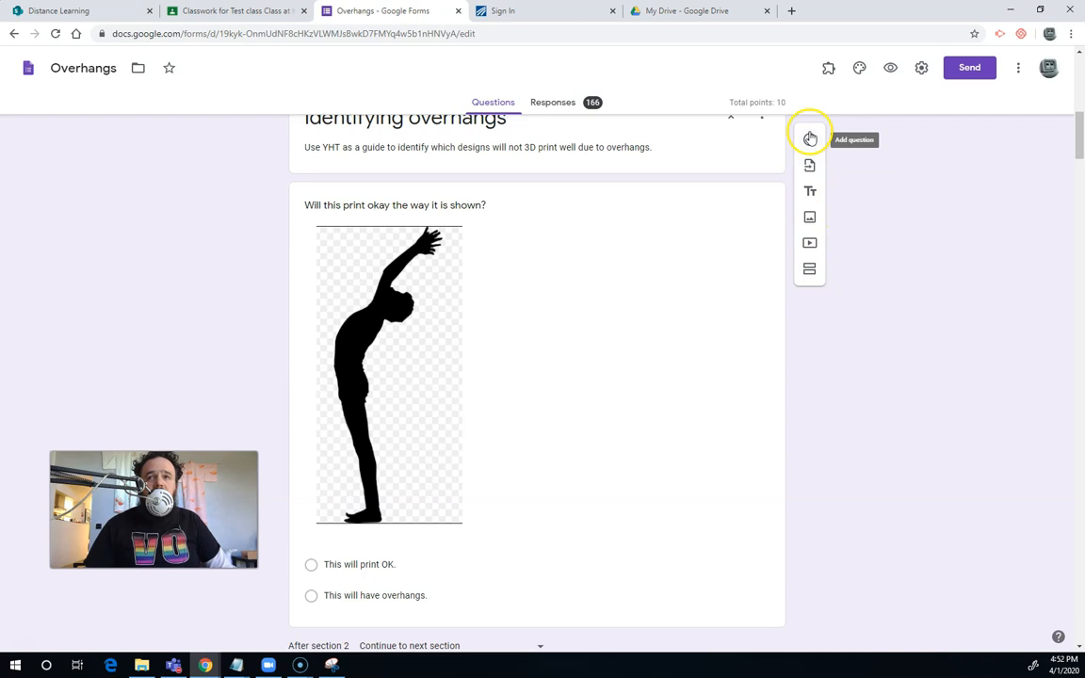
Step: Add a blank question to section 1 and look through the available question types, keeping Multiple choice
scroll(810, 138, "up", 2)
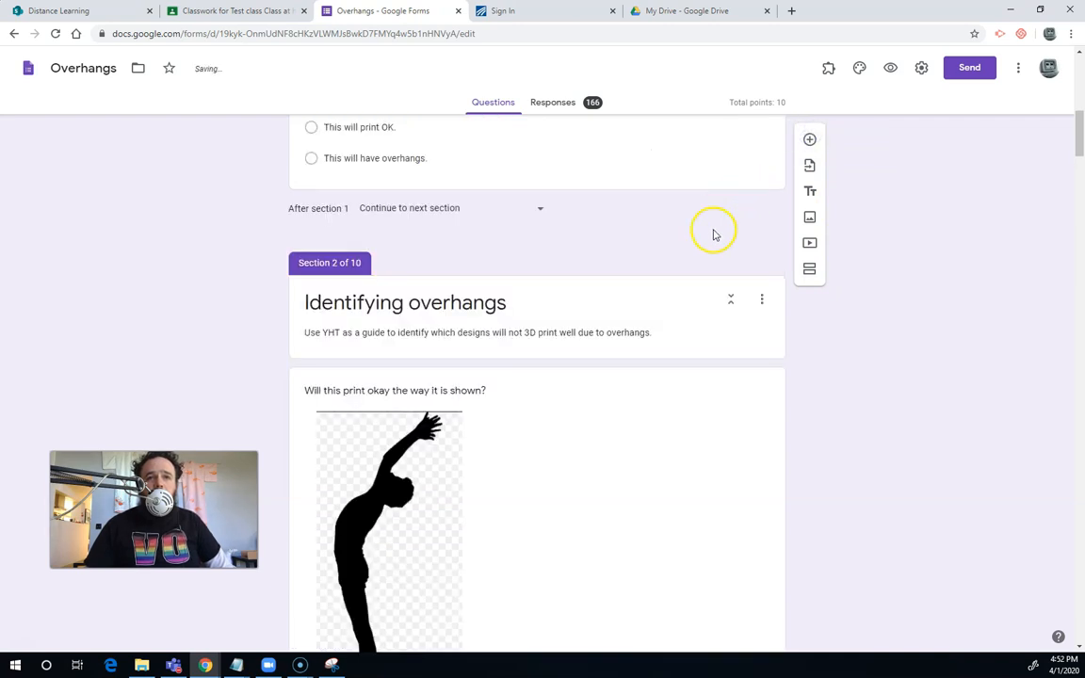
scroll(714, 211, "up", 1)
scroll(712, 214, "down", 3)
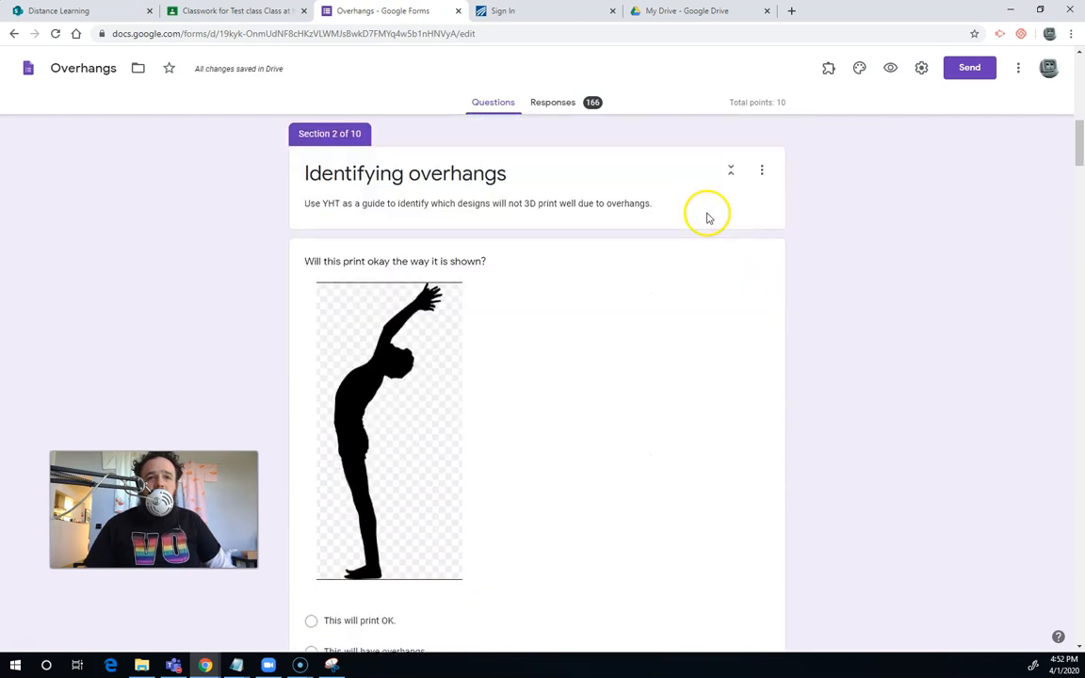
scroll(709, 217, "up", 10)
scroll(708, 213, "down", 2)
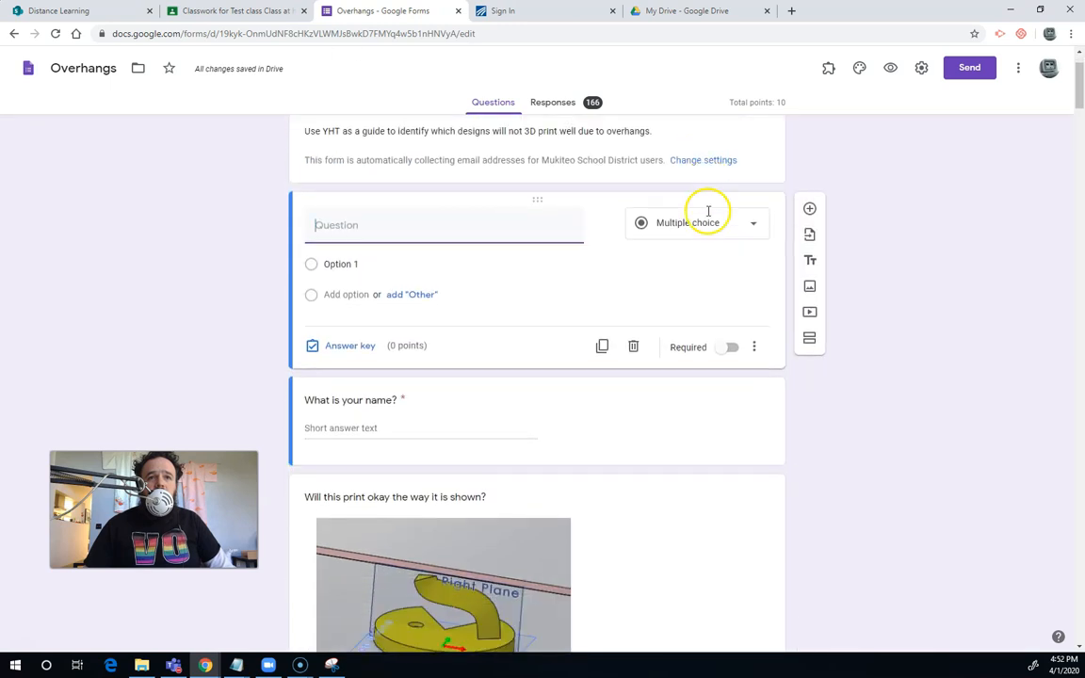
scroll(709, 212, "up", 2)
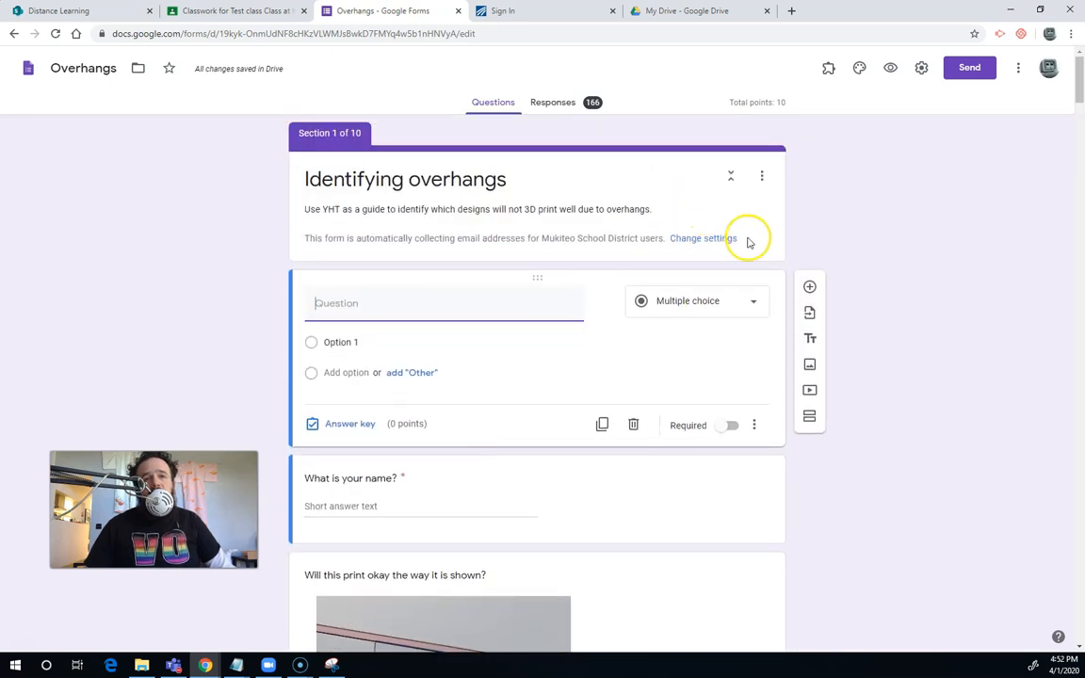
left_click(715, 305)
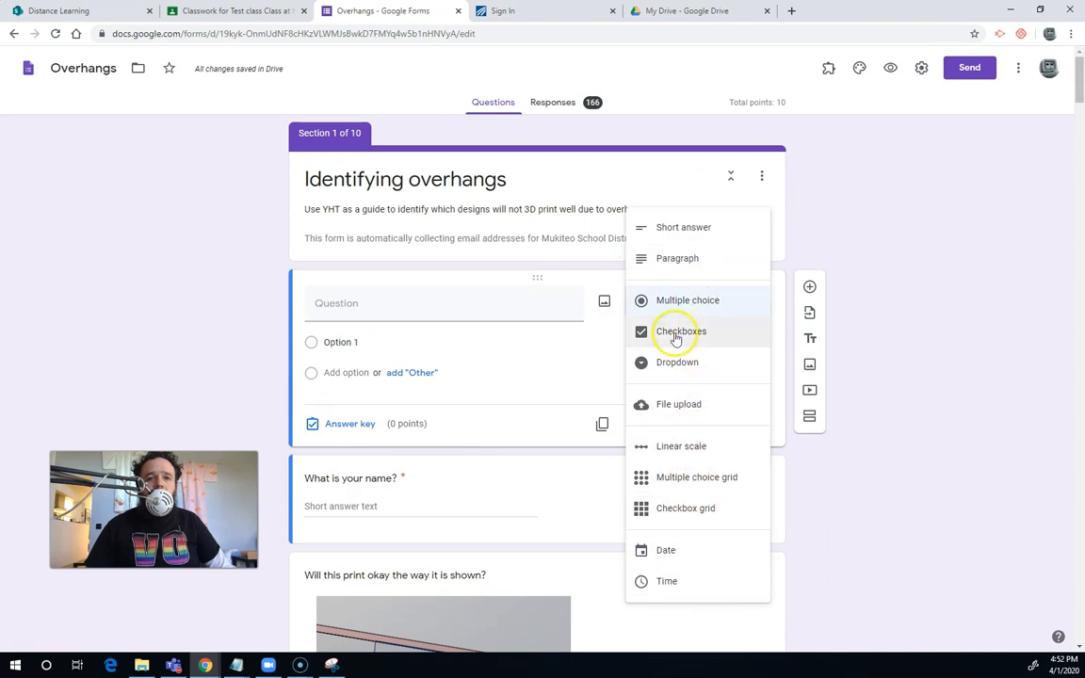
left_click(584, 377)
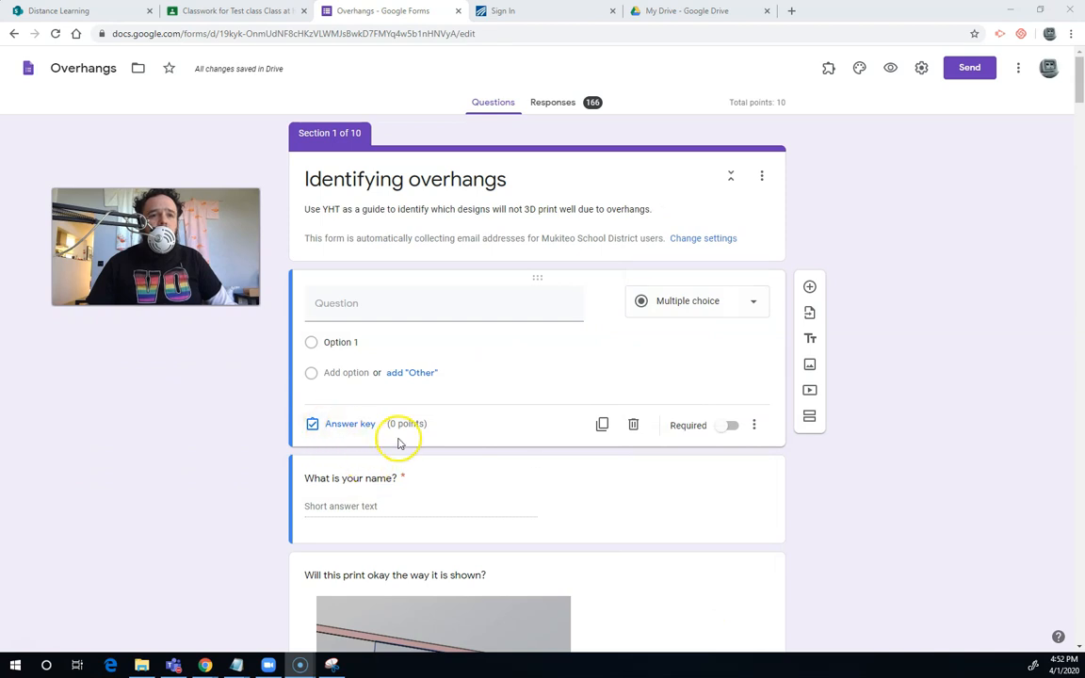
Step: Examine the new question's answer key and its feedback for incorrect and correct answers without saving any, and delete the question
left_click(357, 433)
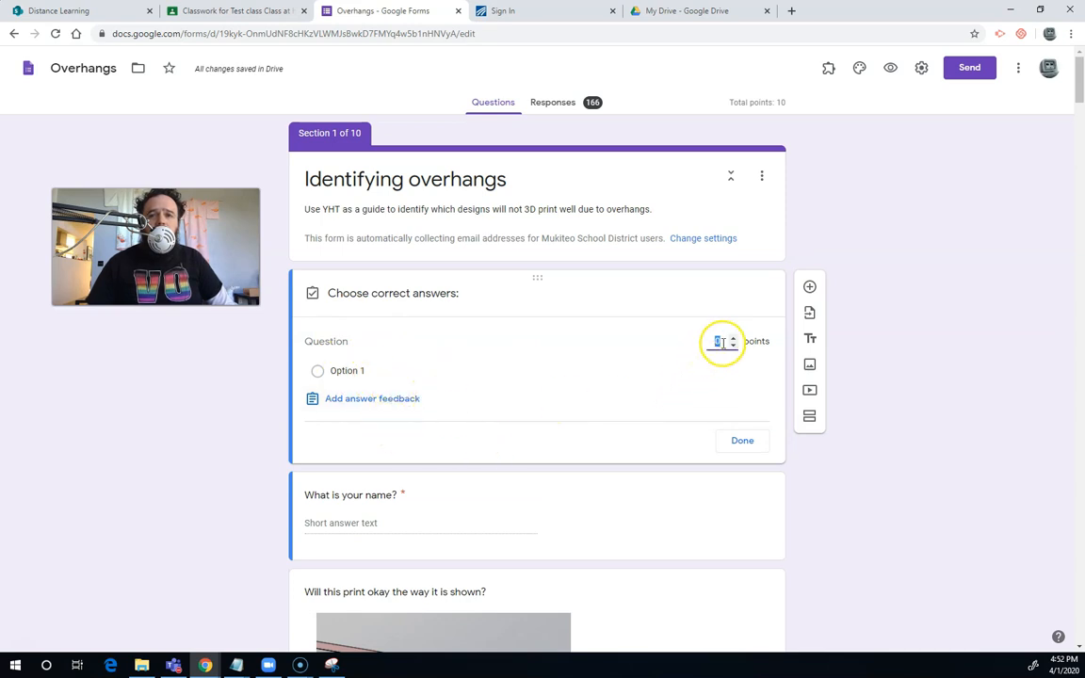
left_click(375, 400)
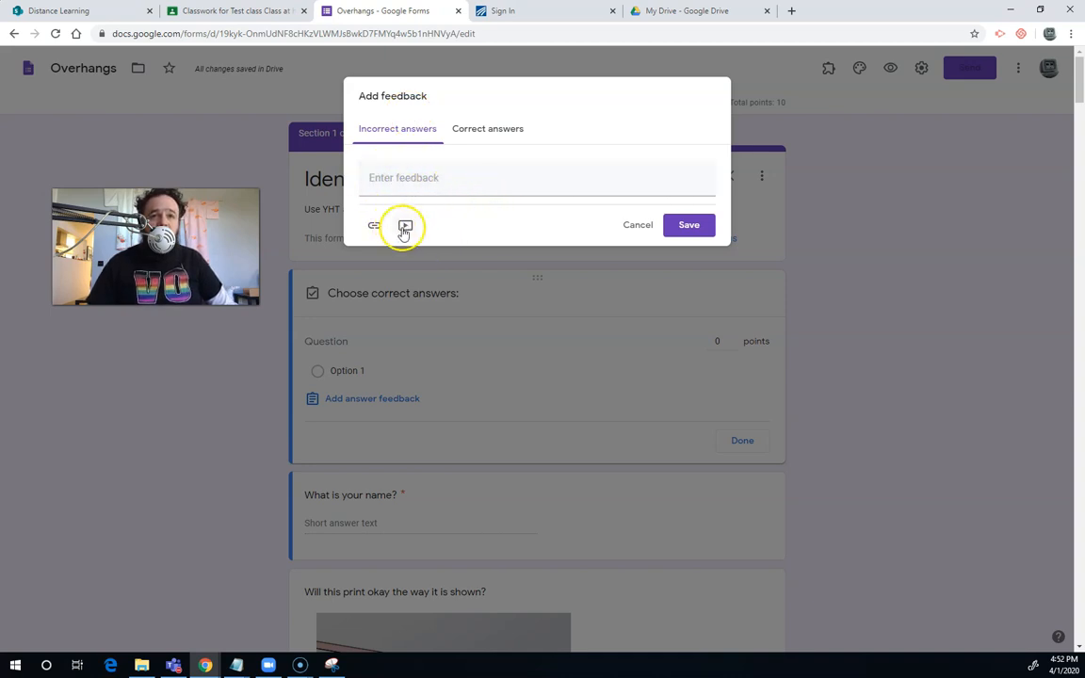
left_click(489, 131)
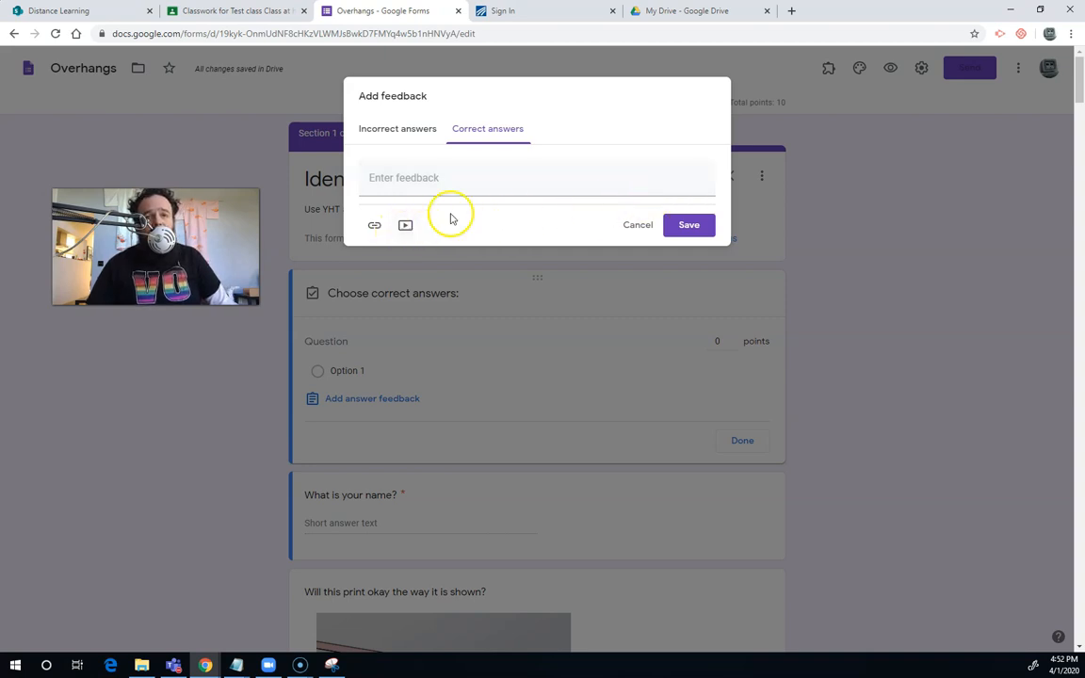
left_click(640, 224)
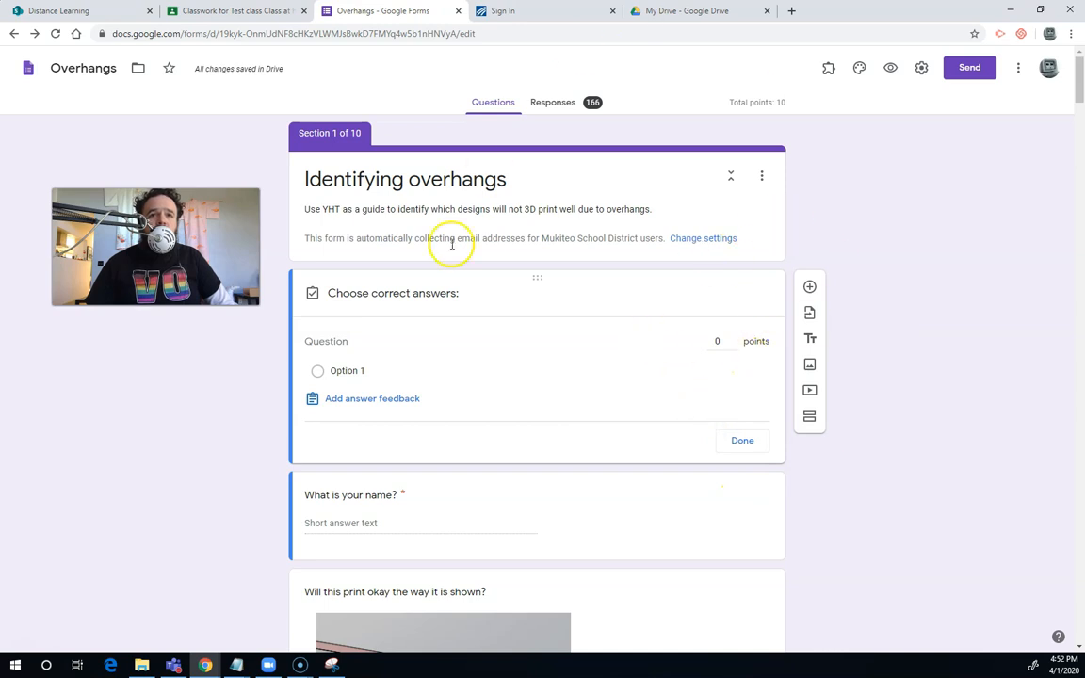
left_click(754, 446)
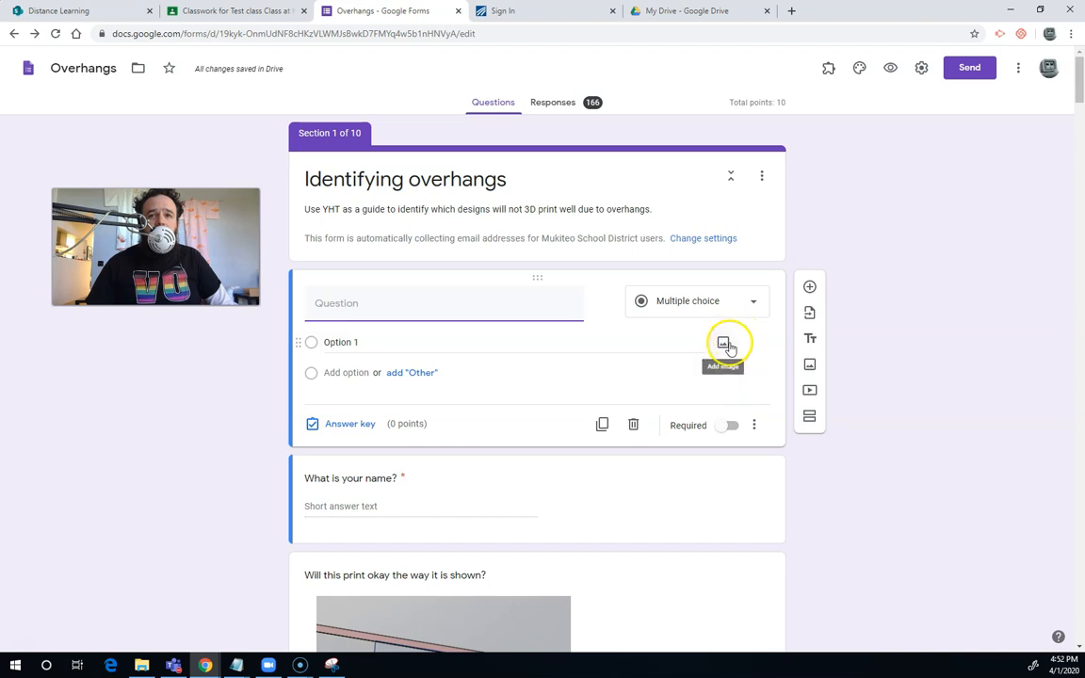
left_click(633, 425)
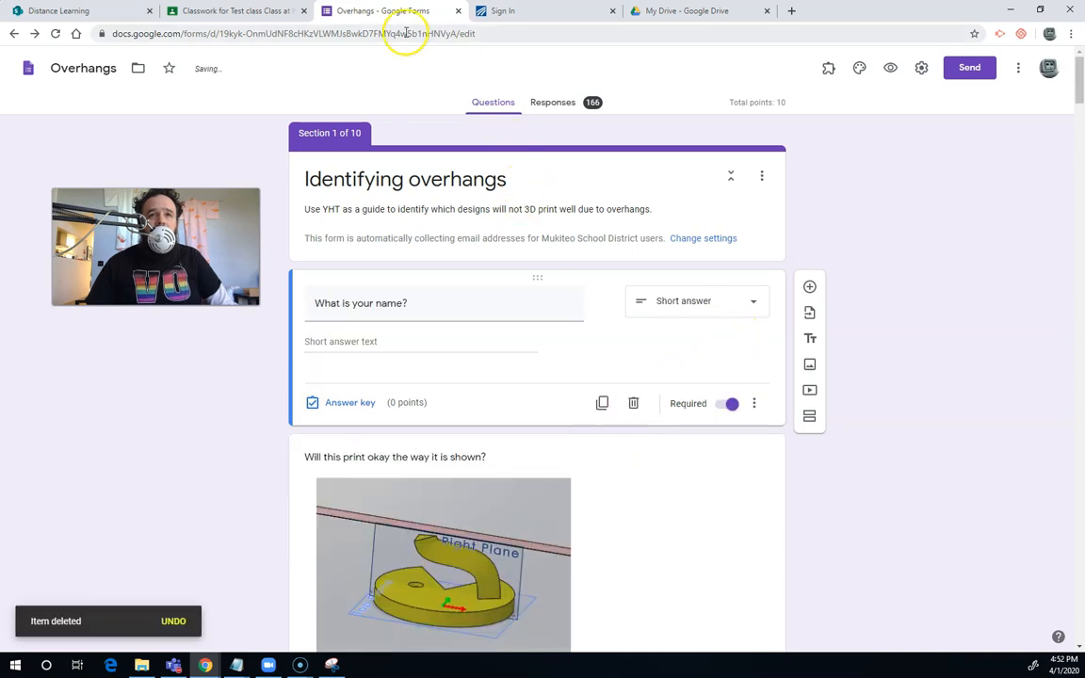
Step: Switch to Google Classroom and start a new quiz assignment in the Test class classwork
left_click(214, 11)
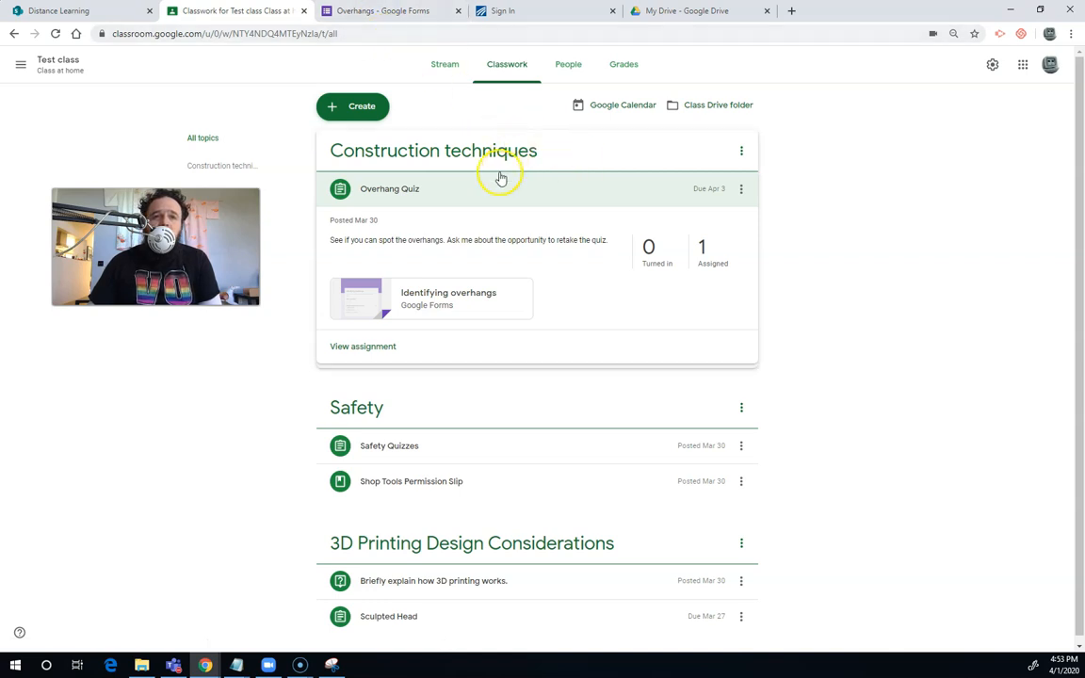
left_click(361, 108)
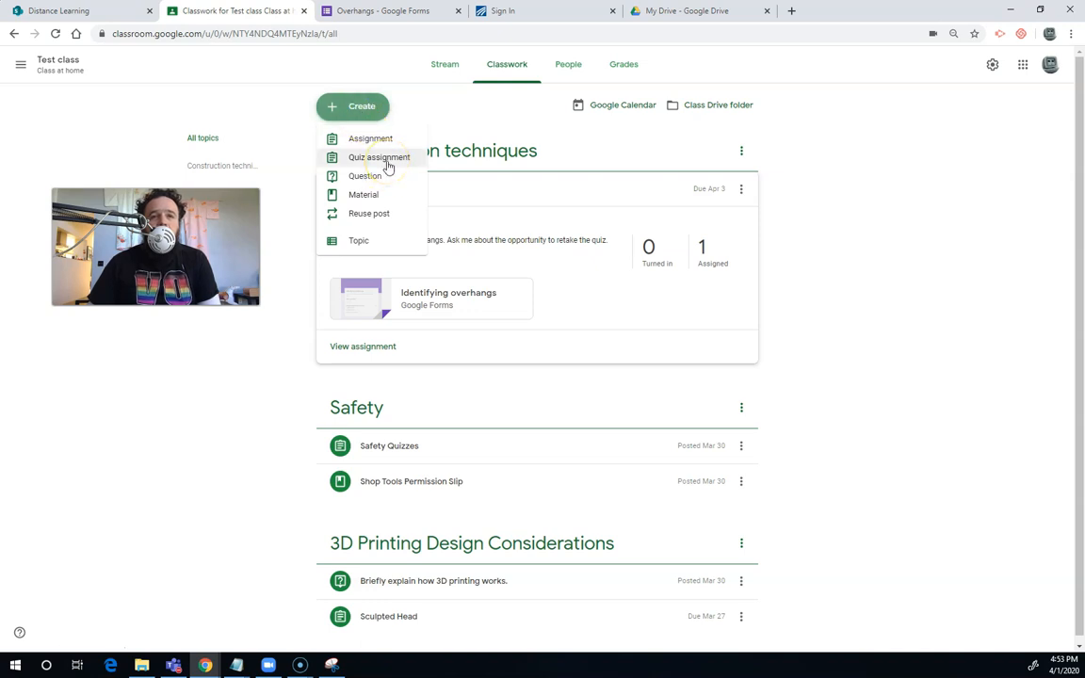
left_click(388, 166)
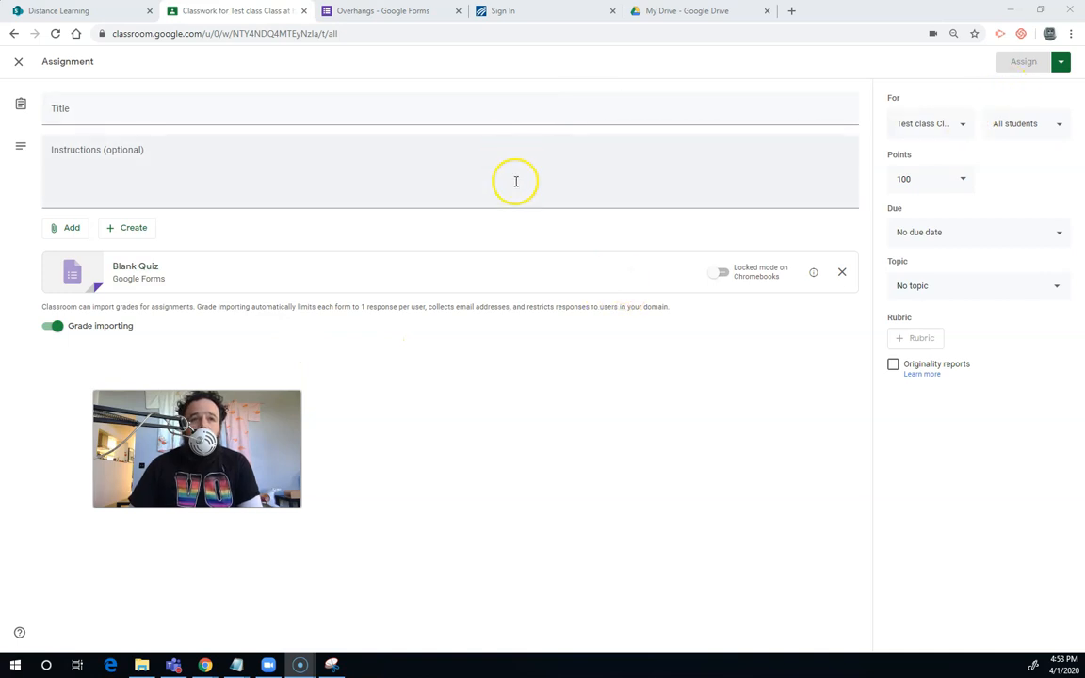
Step: Replace the attached Blank Quiz with the Measuring form from Google Drive
left_click(841, 272)
left_click(74, 234)
left_click(83, 255)
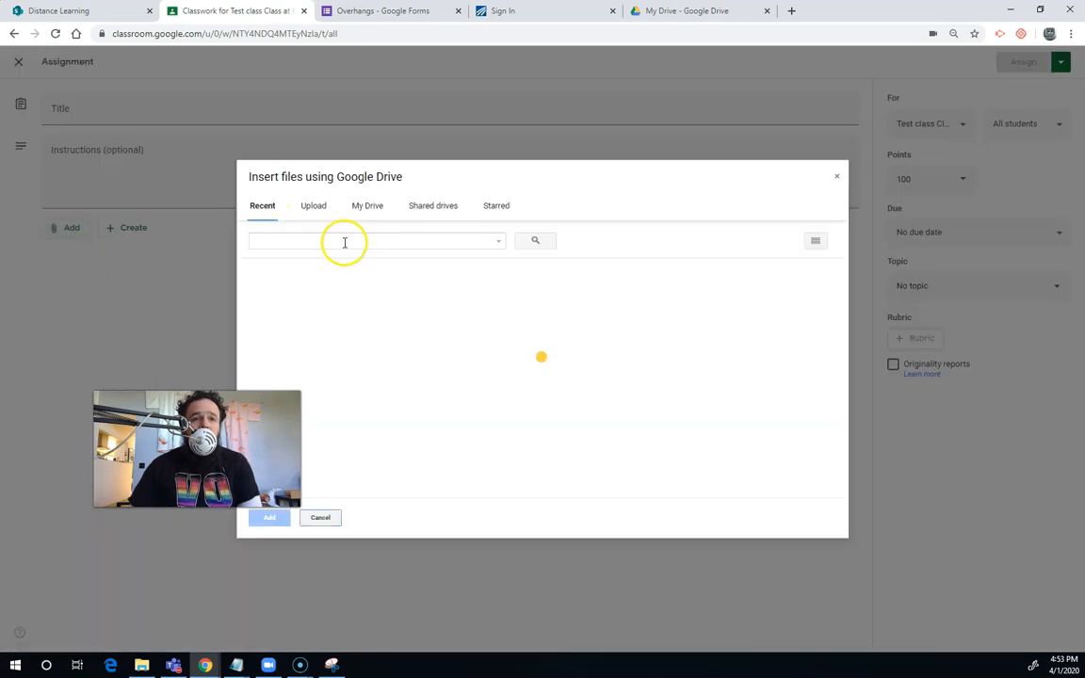
left_click(344, 242)
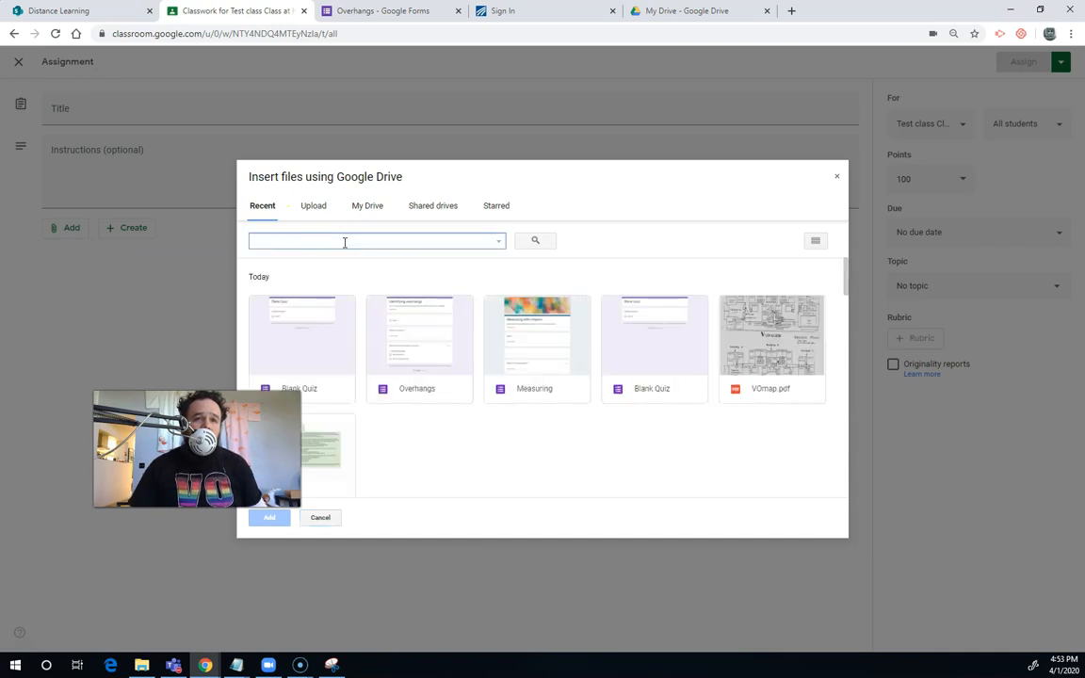
left_click(552, 345)
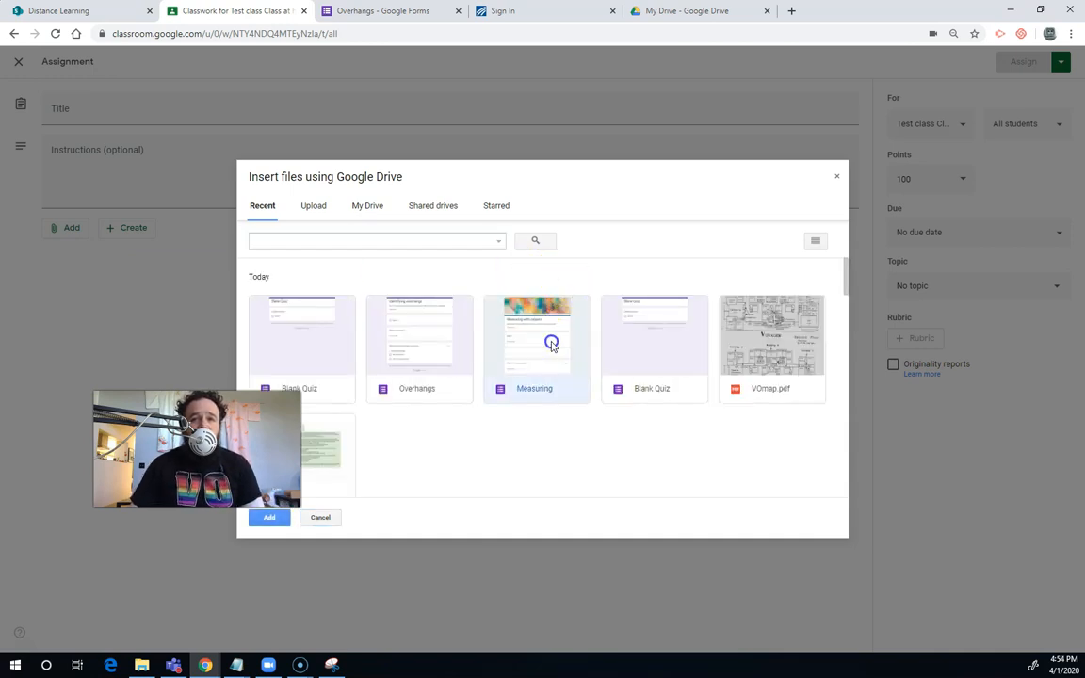
left_click(271, 519)
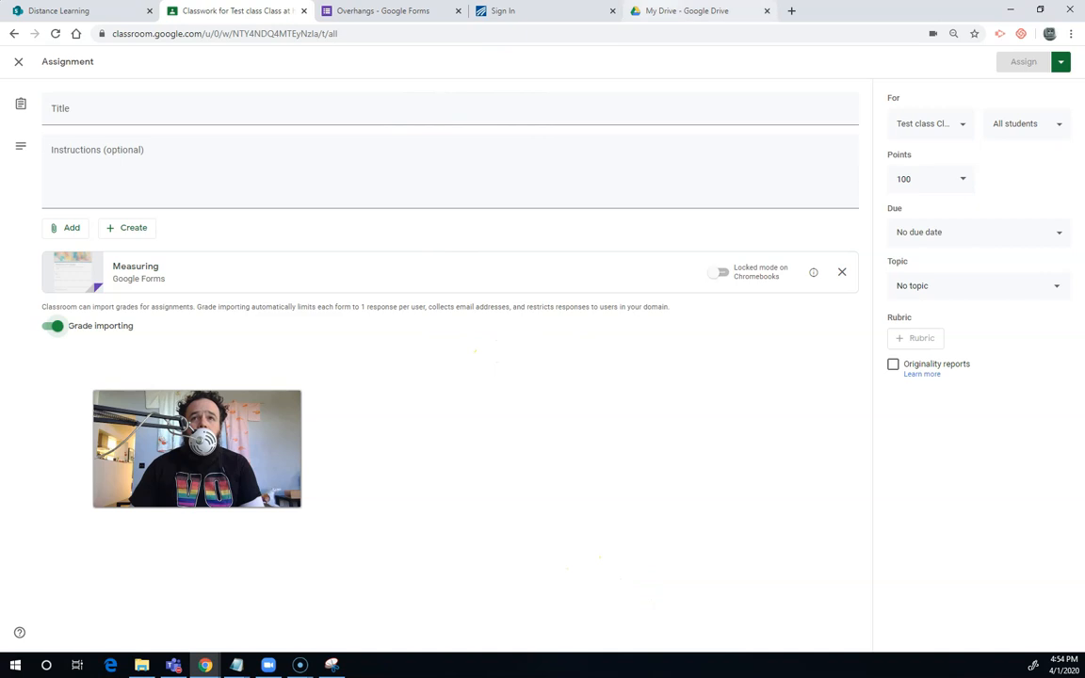
Step: Switch to Google Drive, create a new blank Google Form, and go from it to the Forms home page
left_click(658, 10)
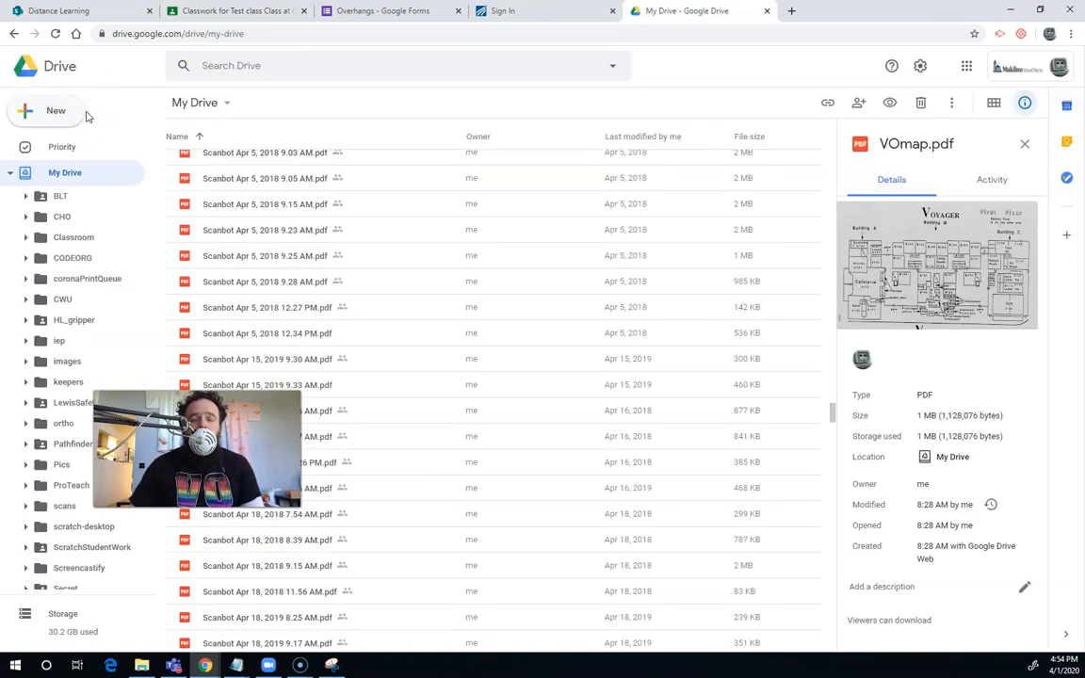
left_click(76, 114)
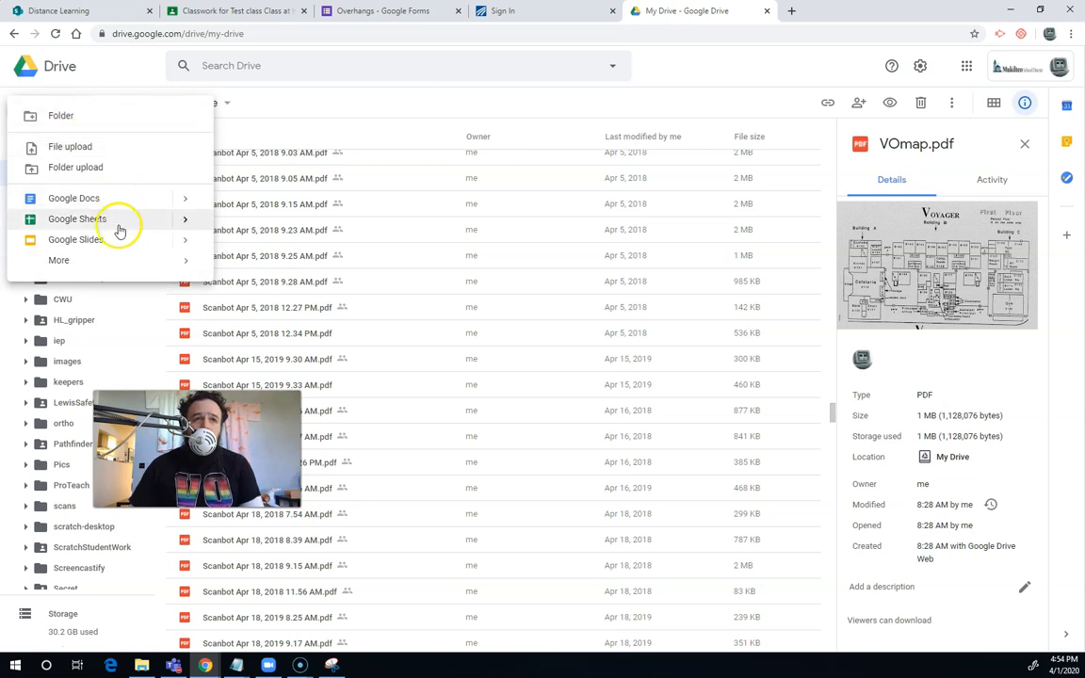
mouse_move(109, 264)
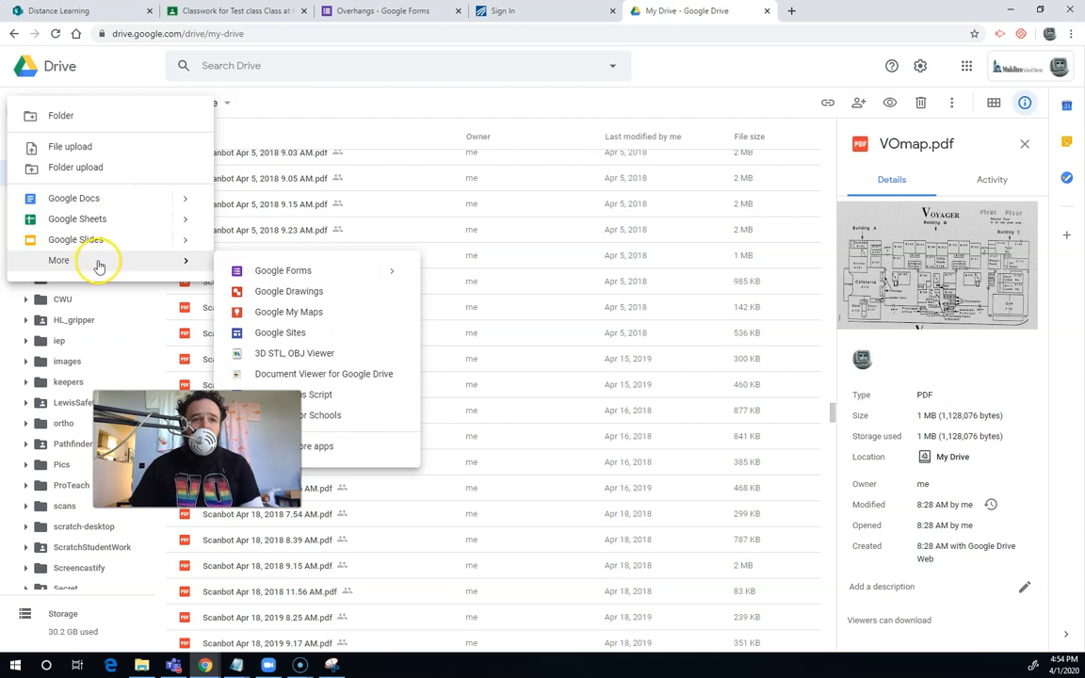
left_click(318, 275)
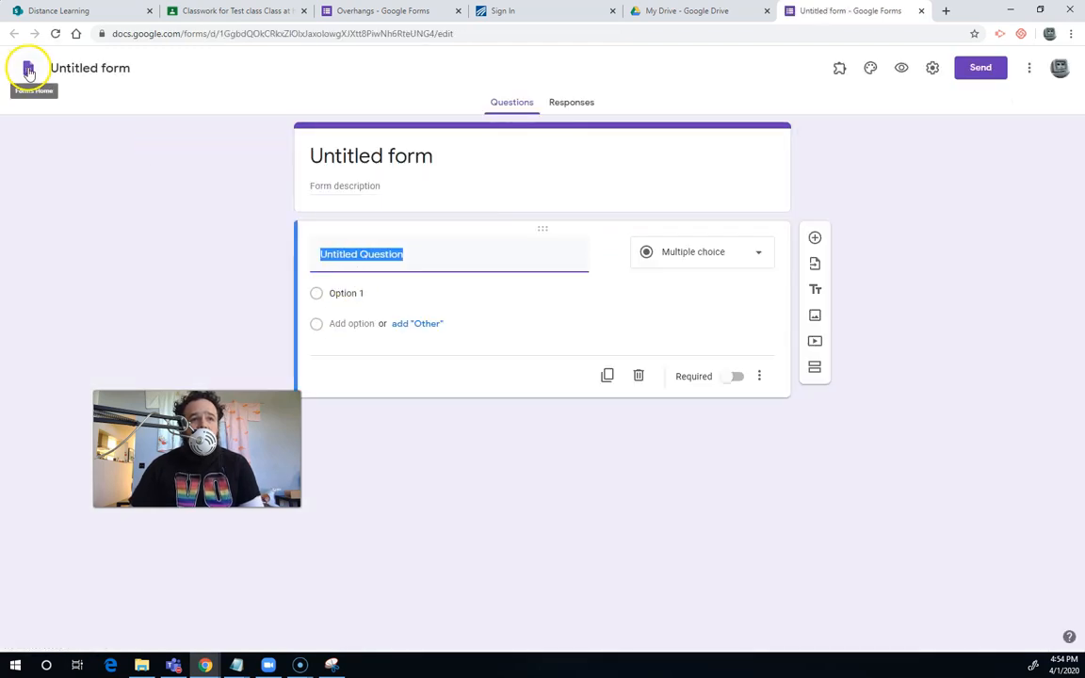
left_click(28, 71)
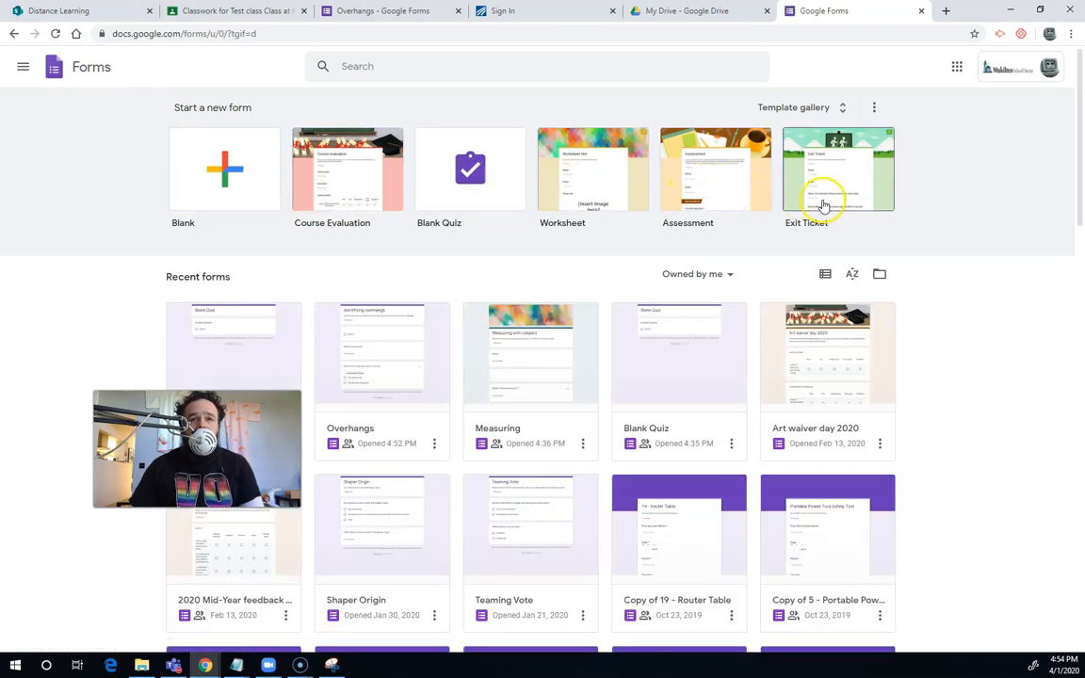
Step: Remove the two most recent Blank Quiz forms from the recent forms list
scroll(213, 347, "down", 2)
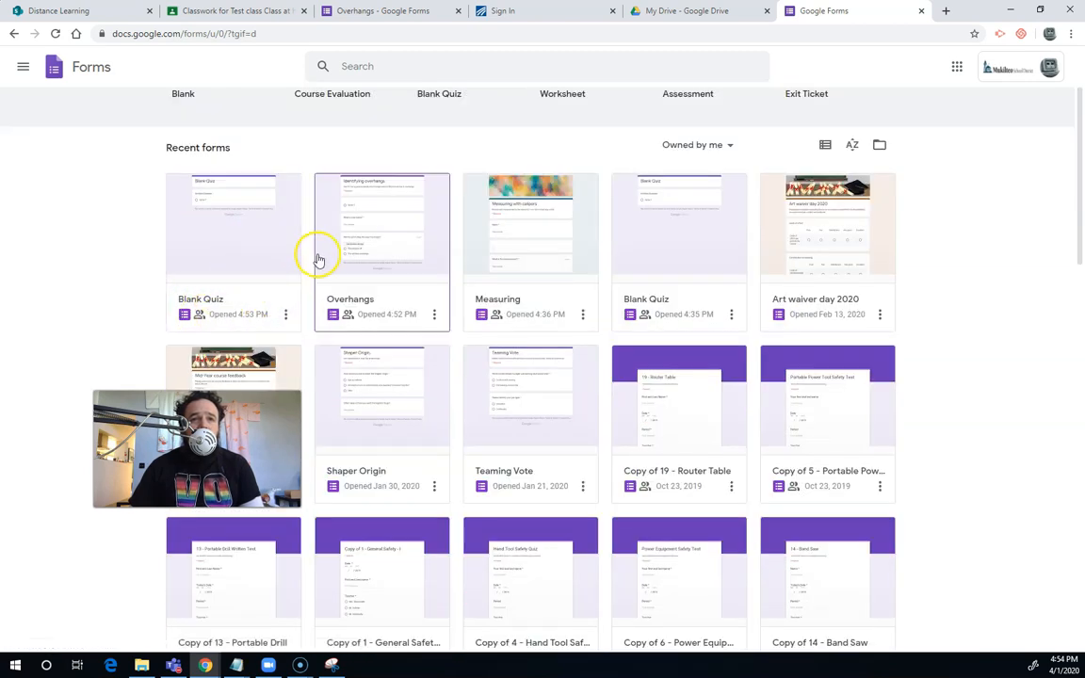
left_click(286, 314)
left_click(266, 369)
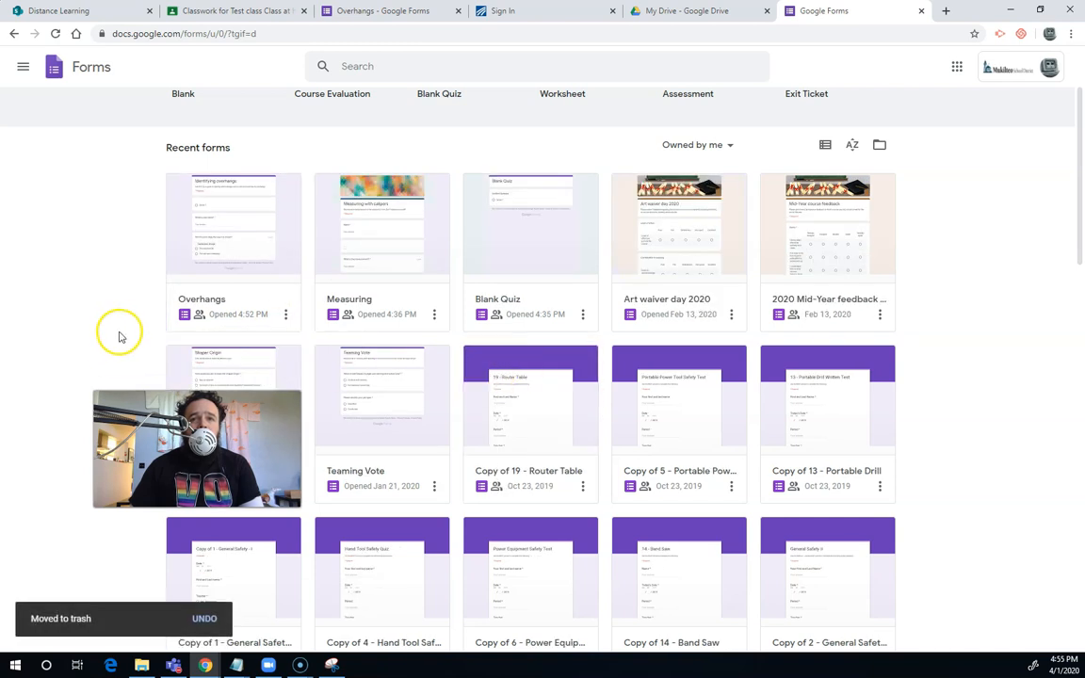
left_click(583, 315)
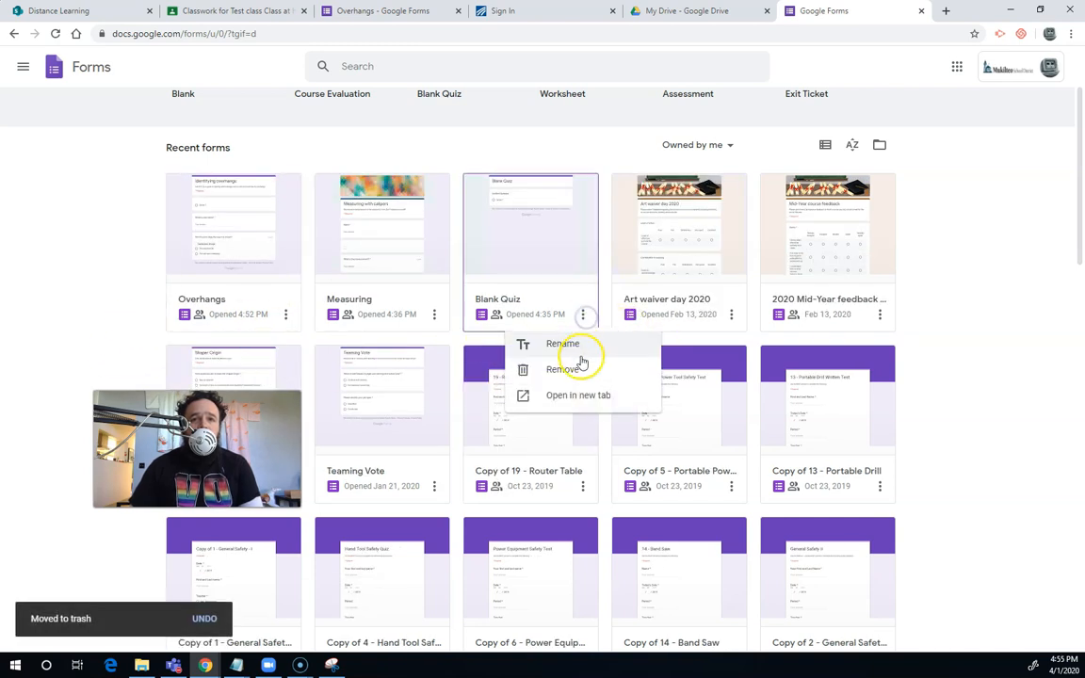
left_click(577, 367)
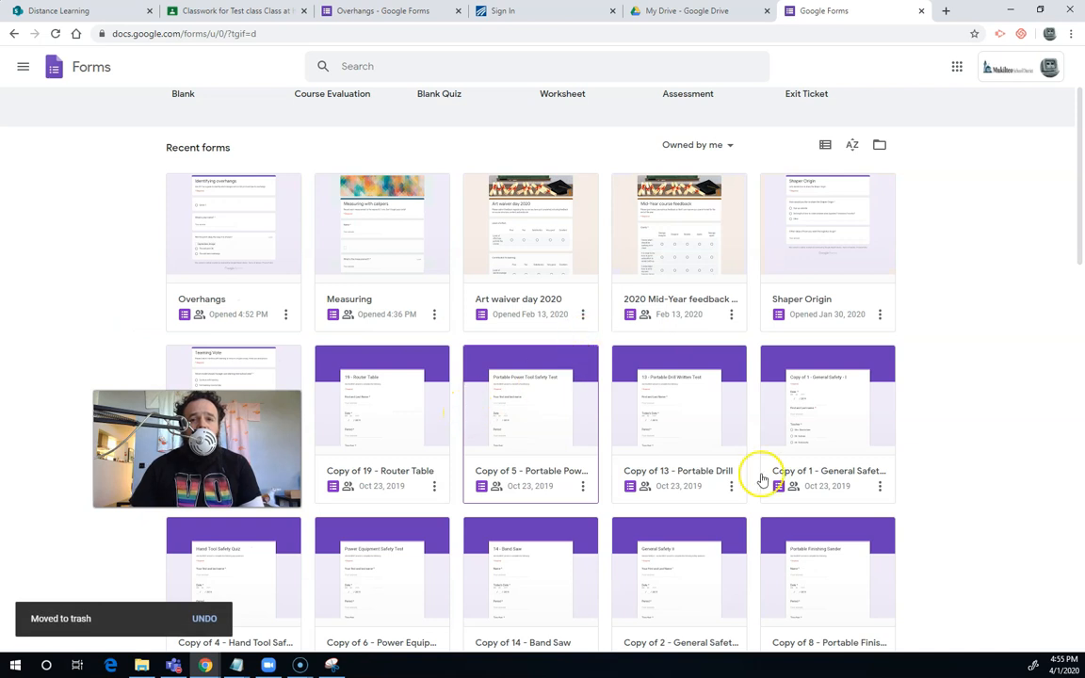
Step: Browse the General template gallery and create a new form from the Assessment template
scroll(432, 361, "down", 1)
scroll(432, 361, "down", 2)
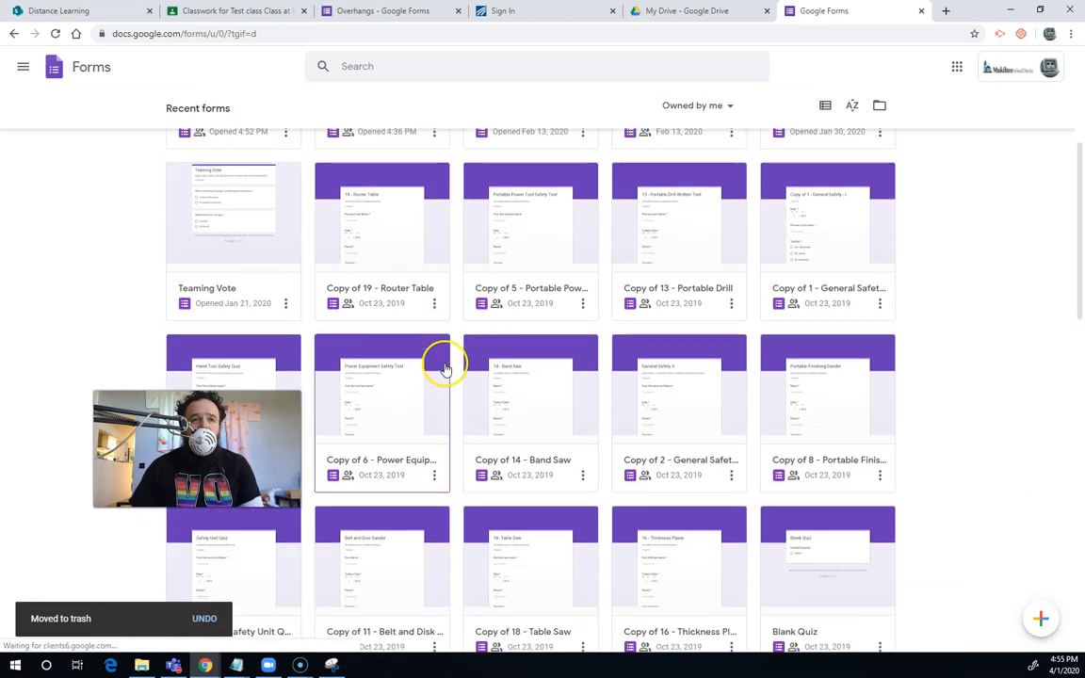
scroll(443, 364, "up", 4)
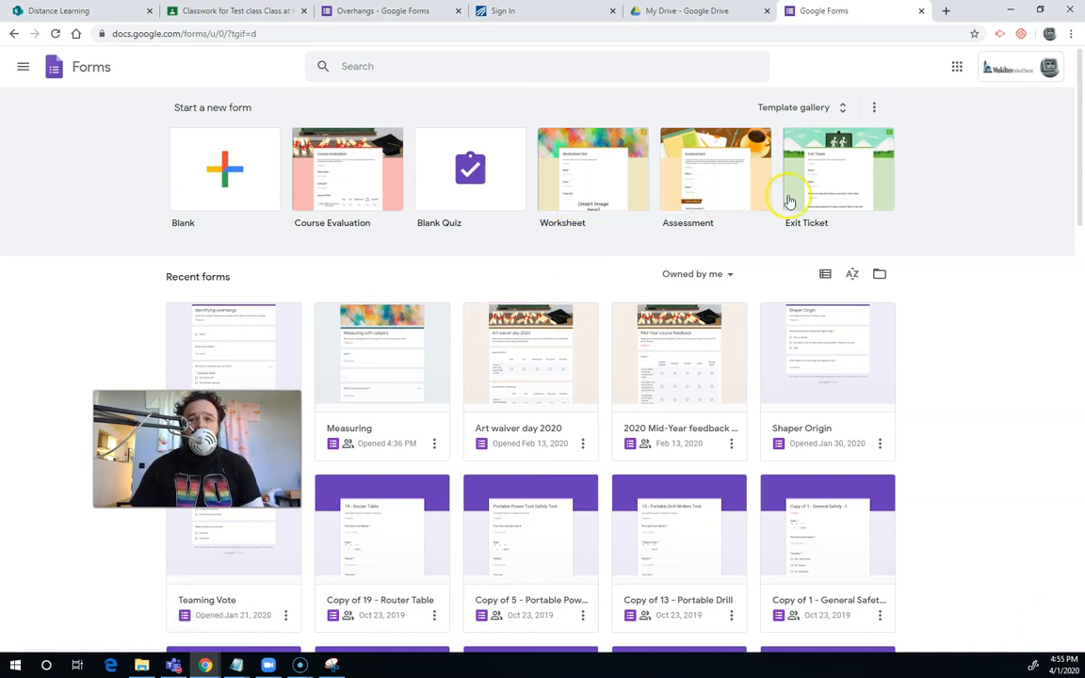
left_click(847, 108)
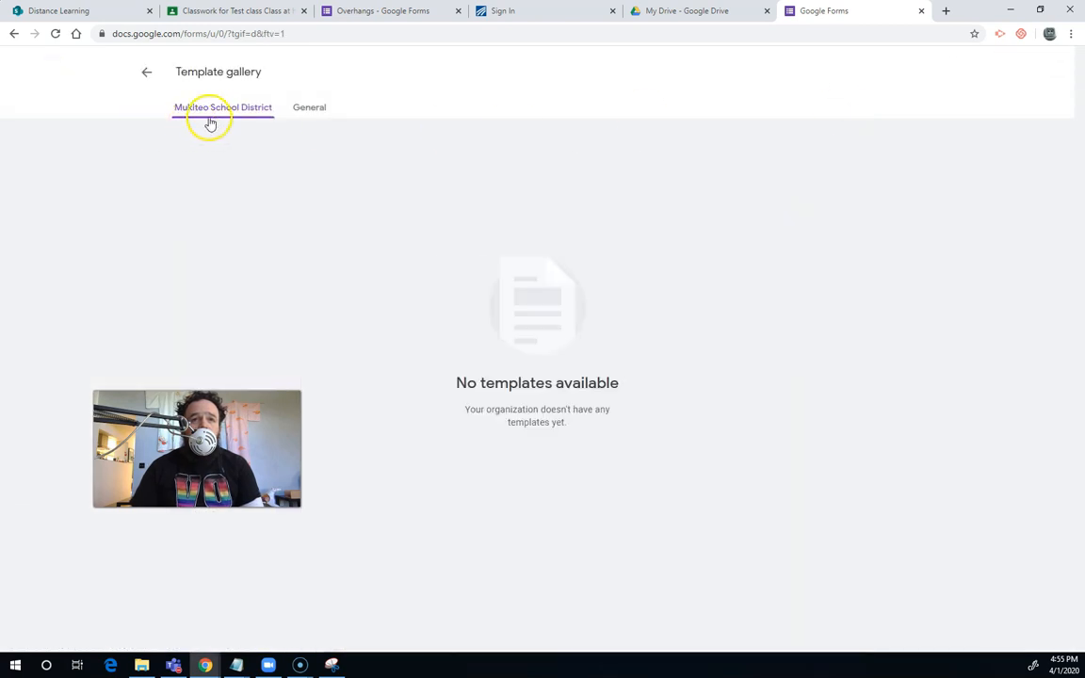
left_click(308, 111)
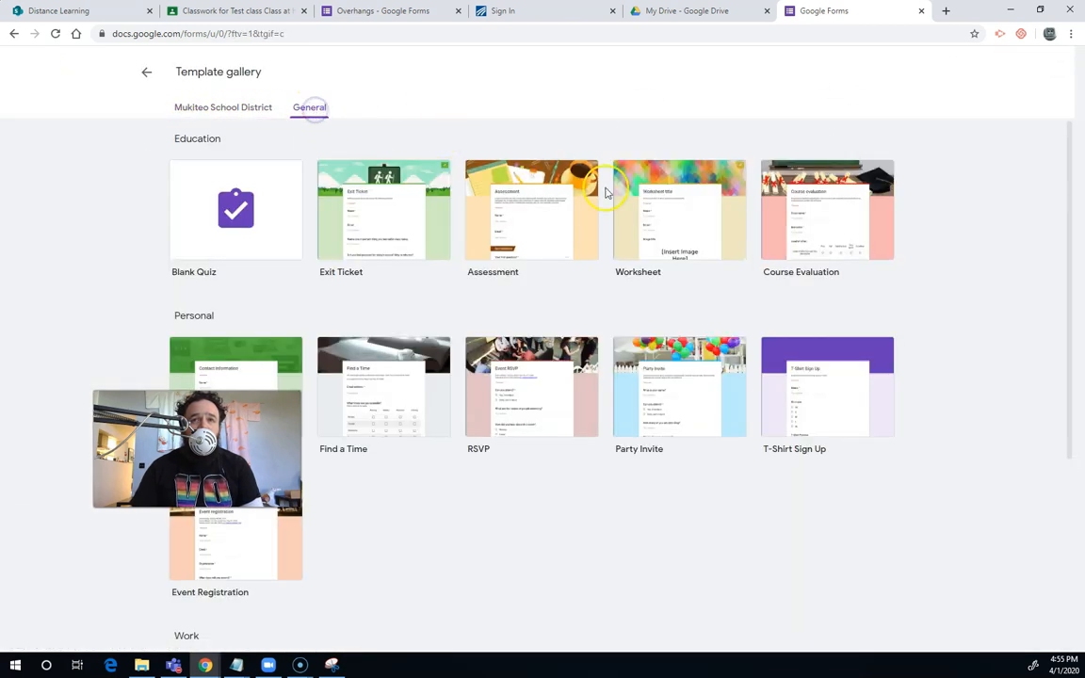
scroll(735, 432, "down", 1)
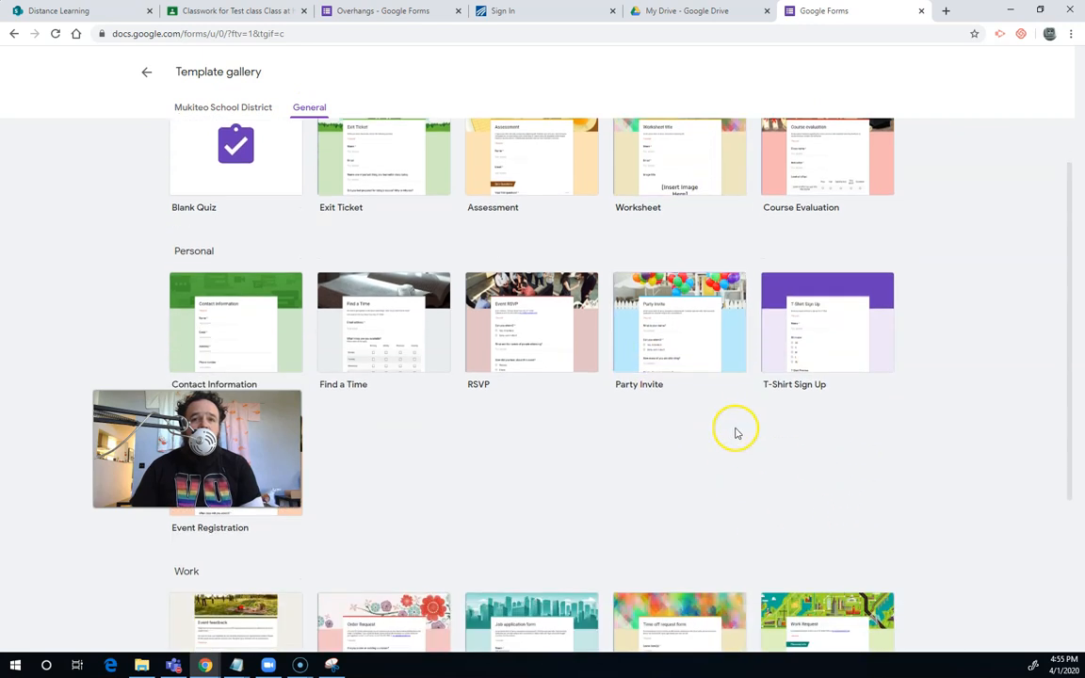
scroll(744, 414, "down", 1)
scroll(733, 299, "down", 1)
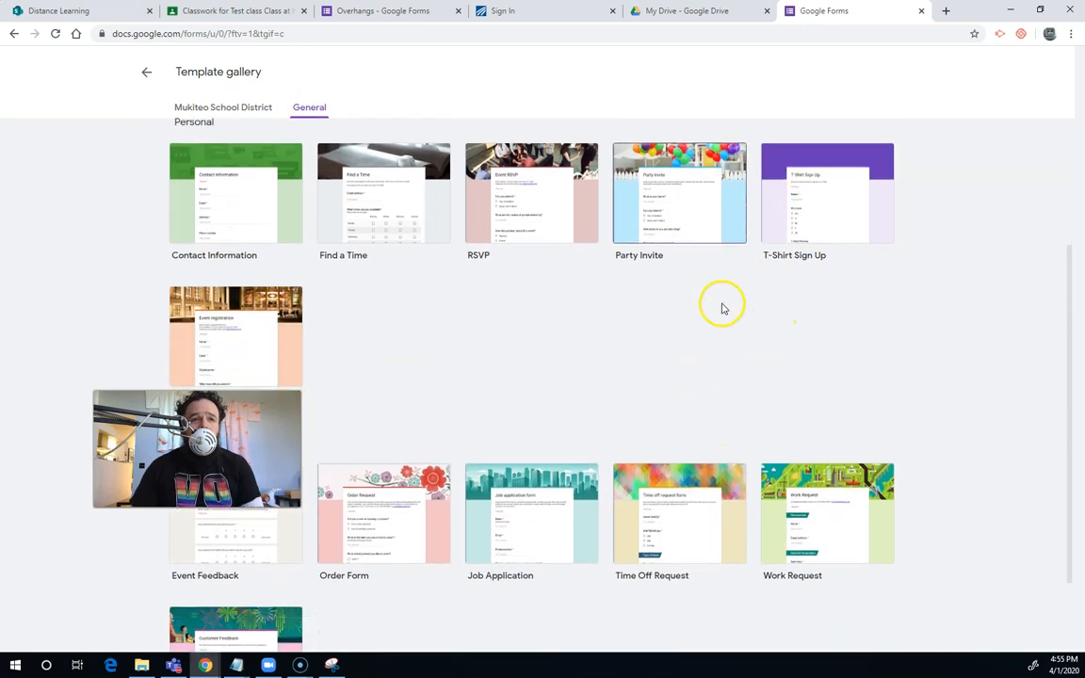
scroll(723, 308, "down", 2)
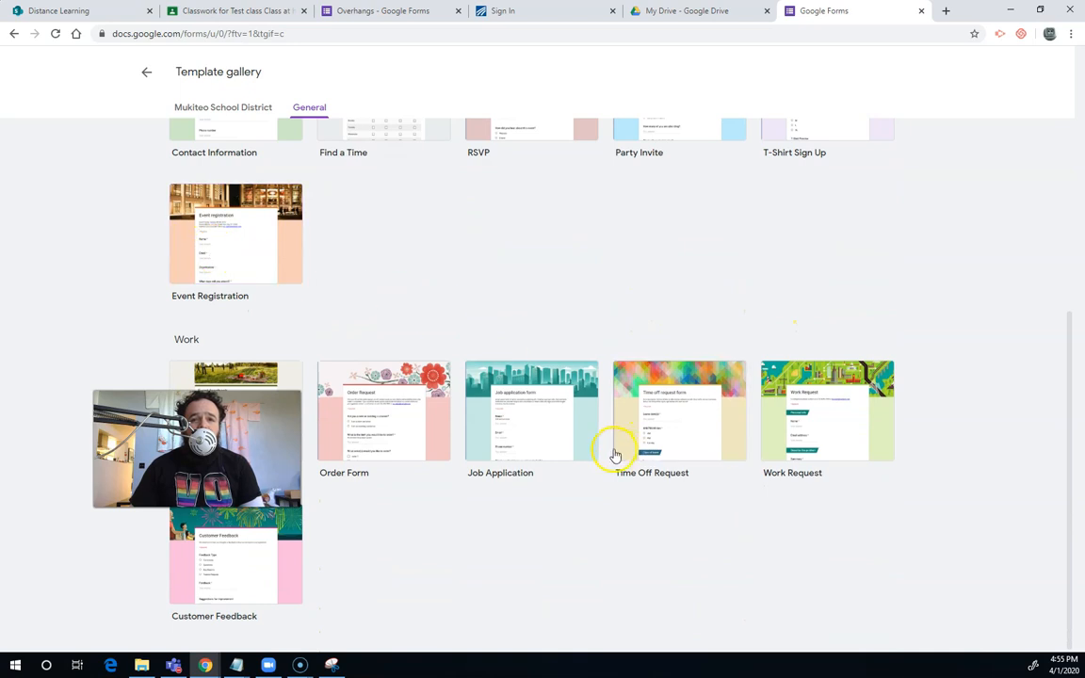
scroll(645, 515, "up", 5)
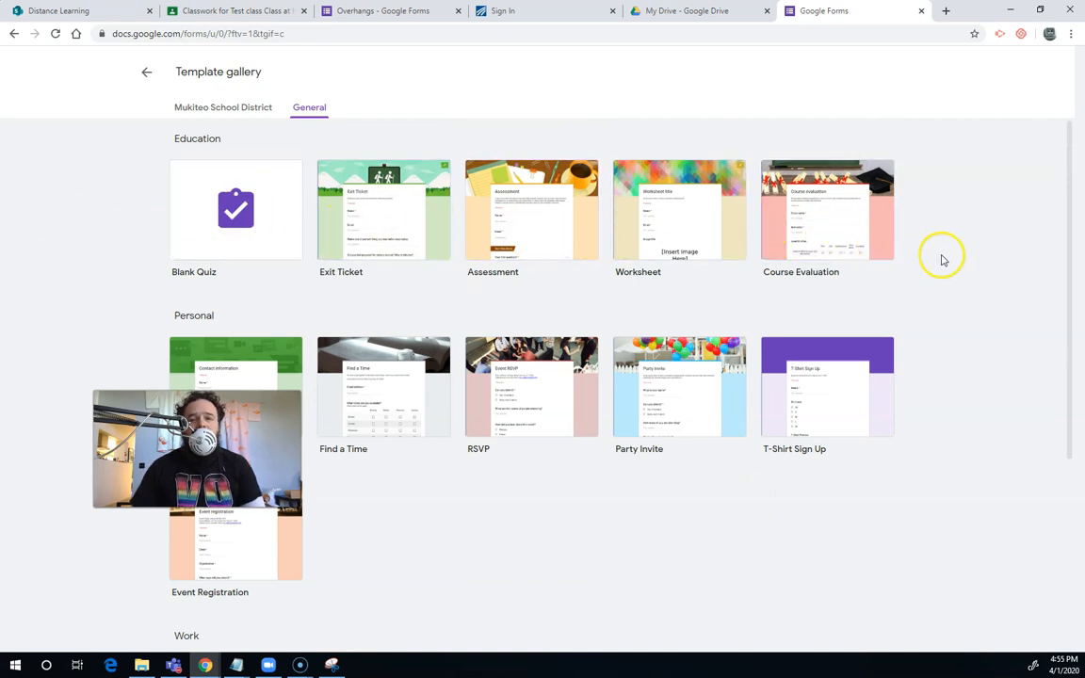
left_click(538, 243)
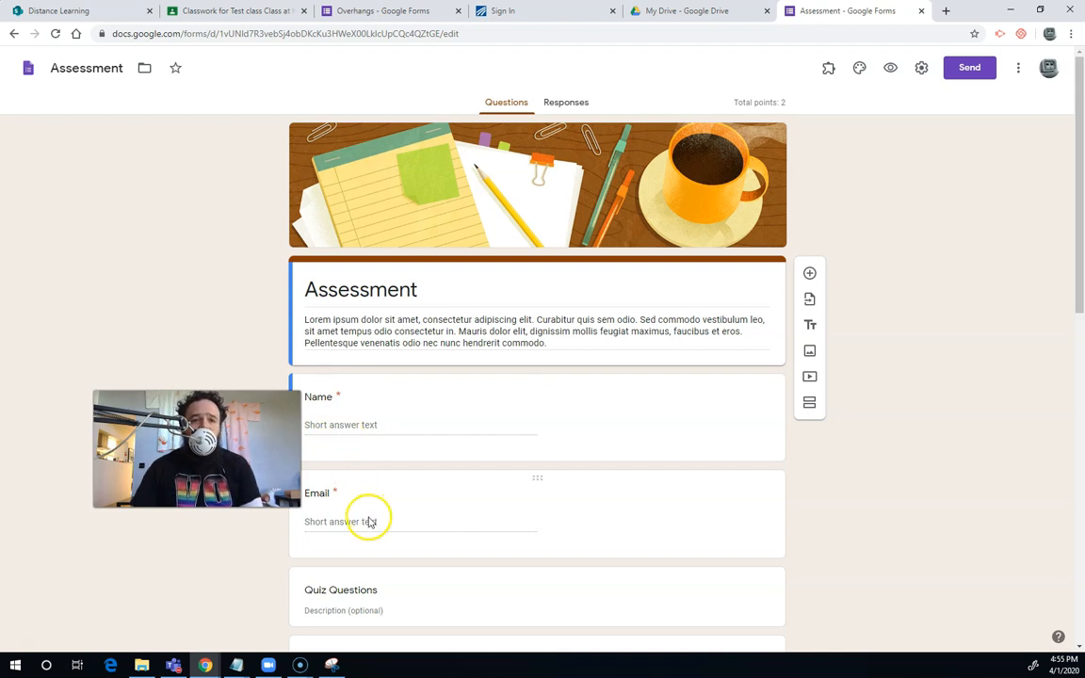
Step: Delete the Email question and add a blank multiple-choice question below the Name question
left_click(706, 496)
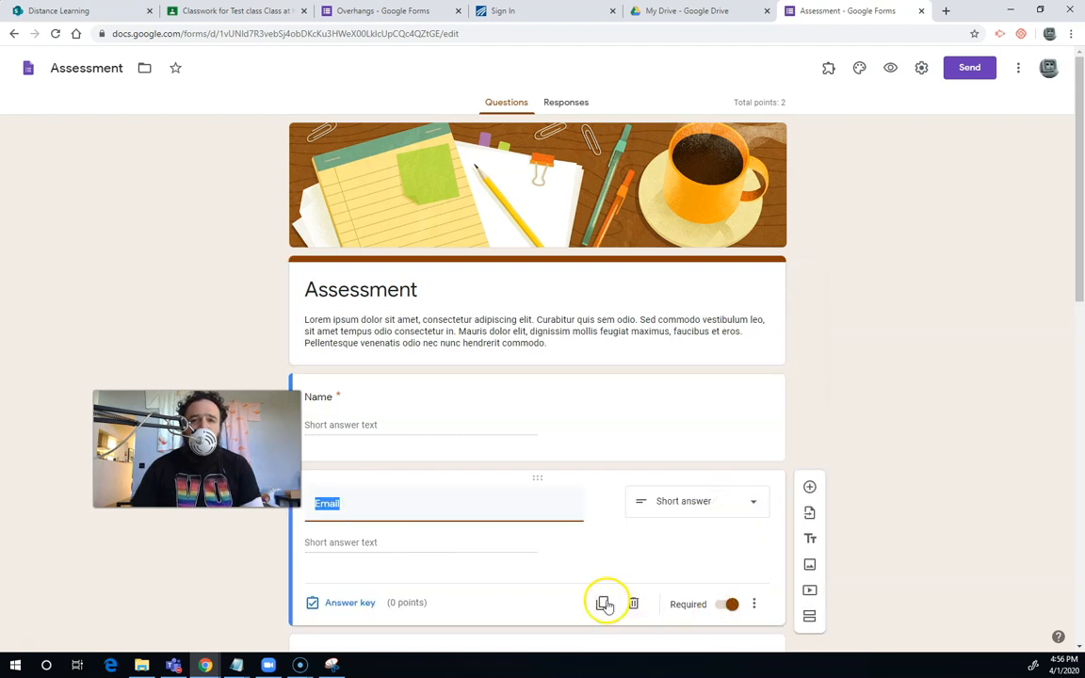
left_click(635, 604)
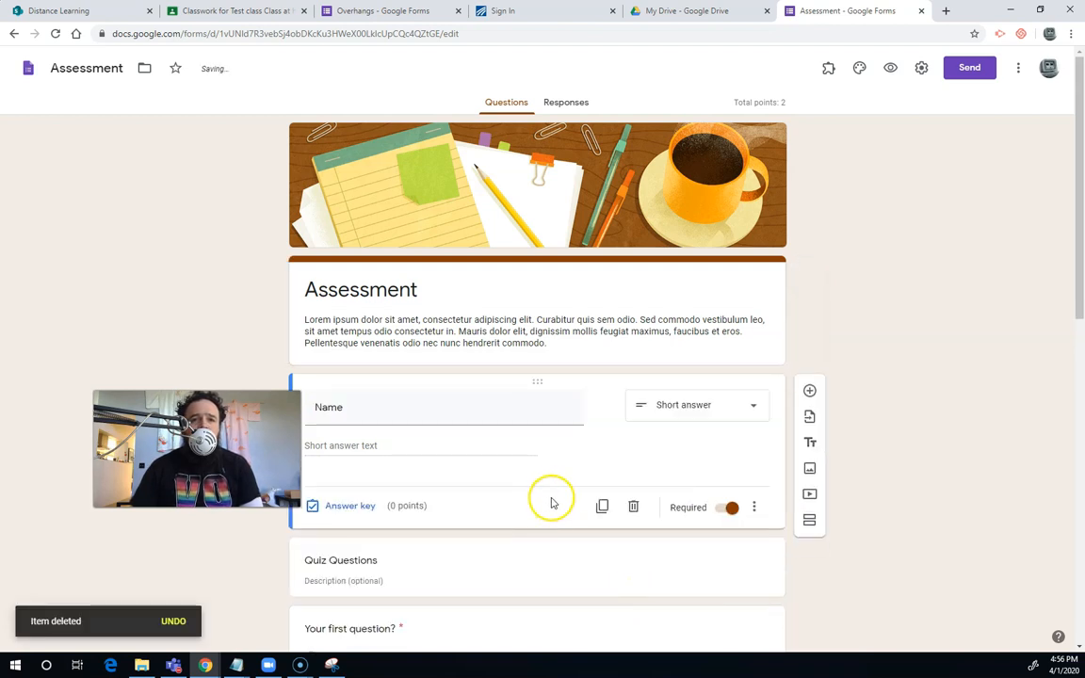
scroll(550, 491, "down", 2)
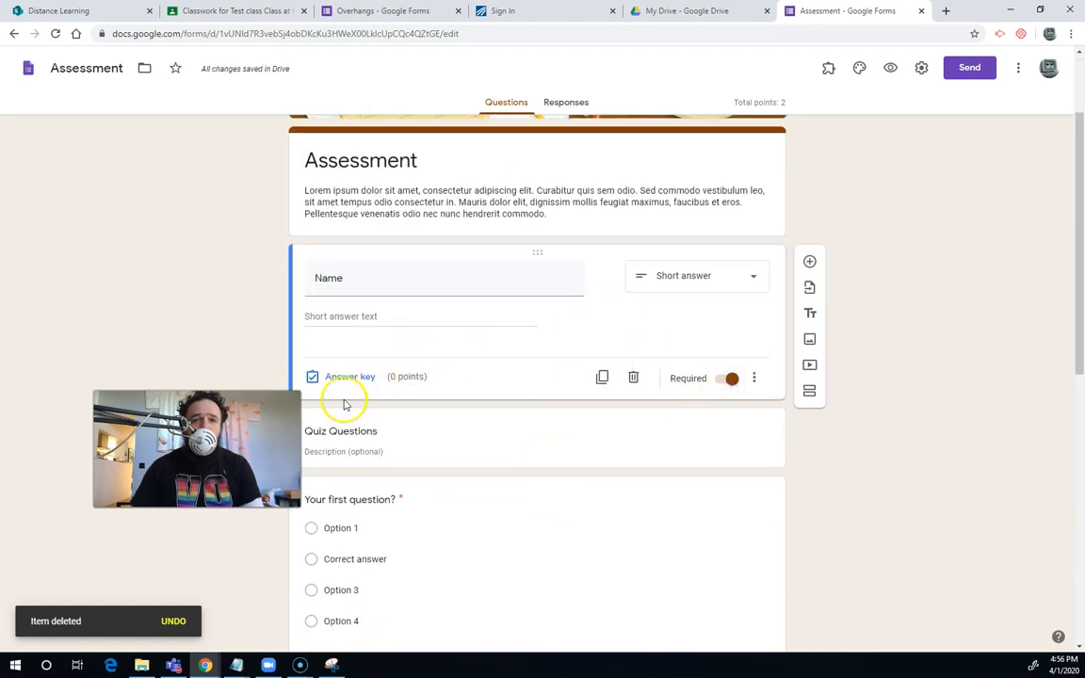
left_click(811, 264)
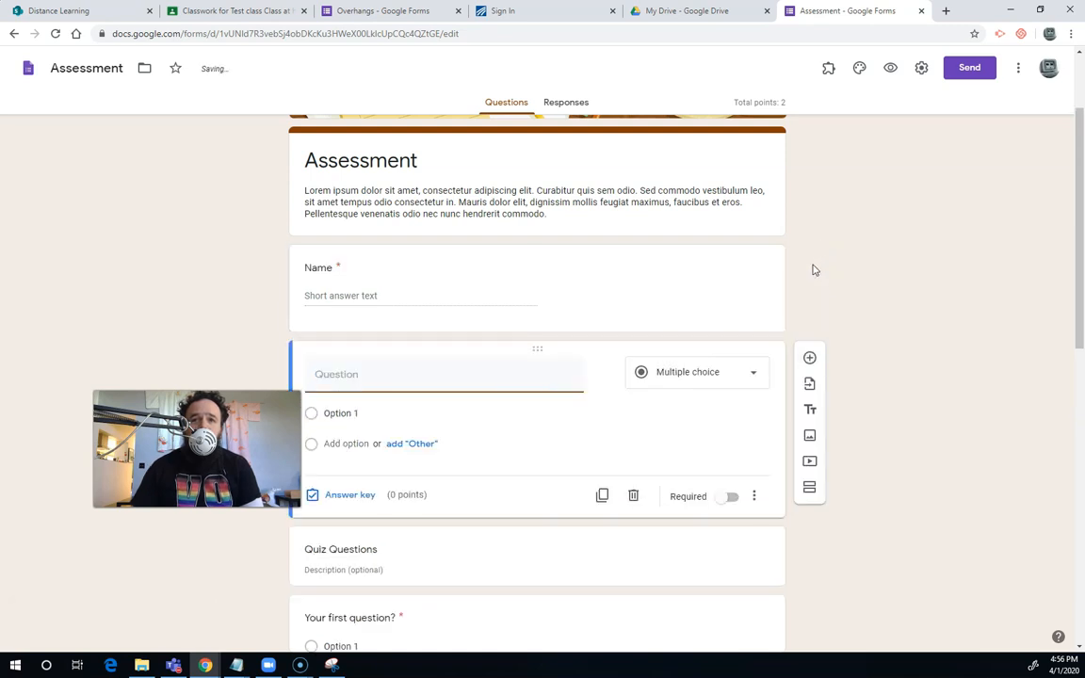
Step: Examine the question types available for the new question without choosing another one
left_click(746, 375)
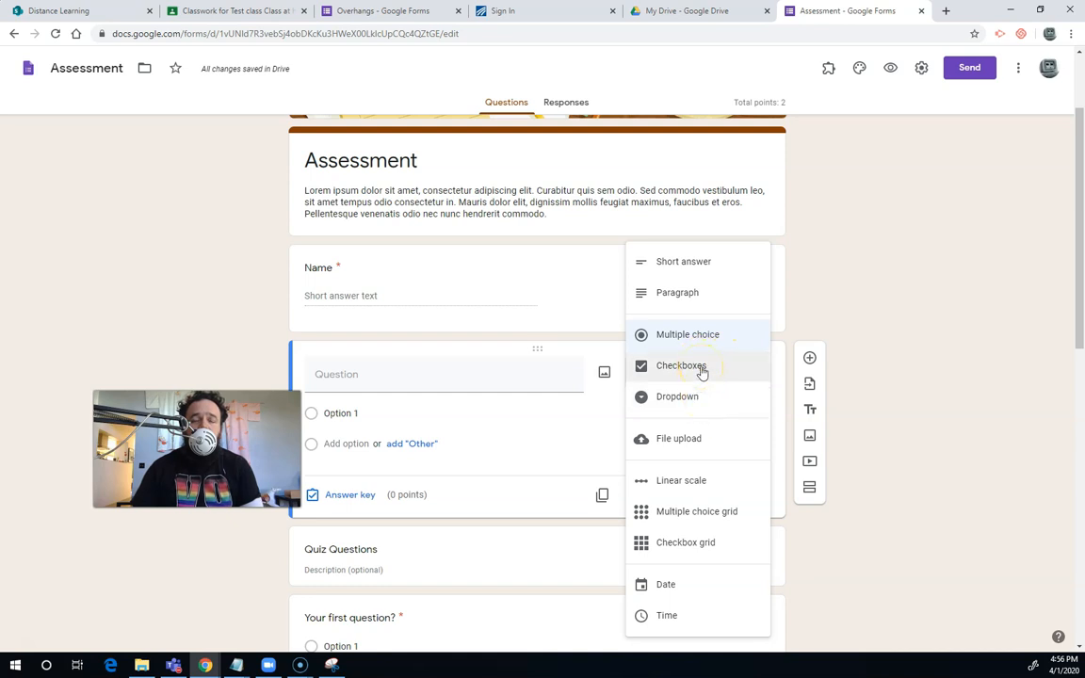
left_click(709, 542)
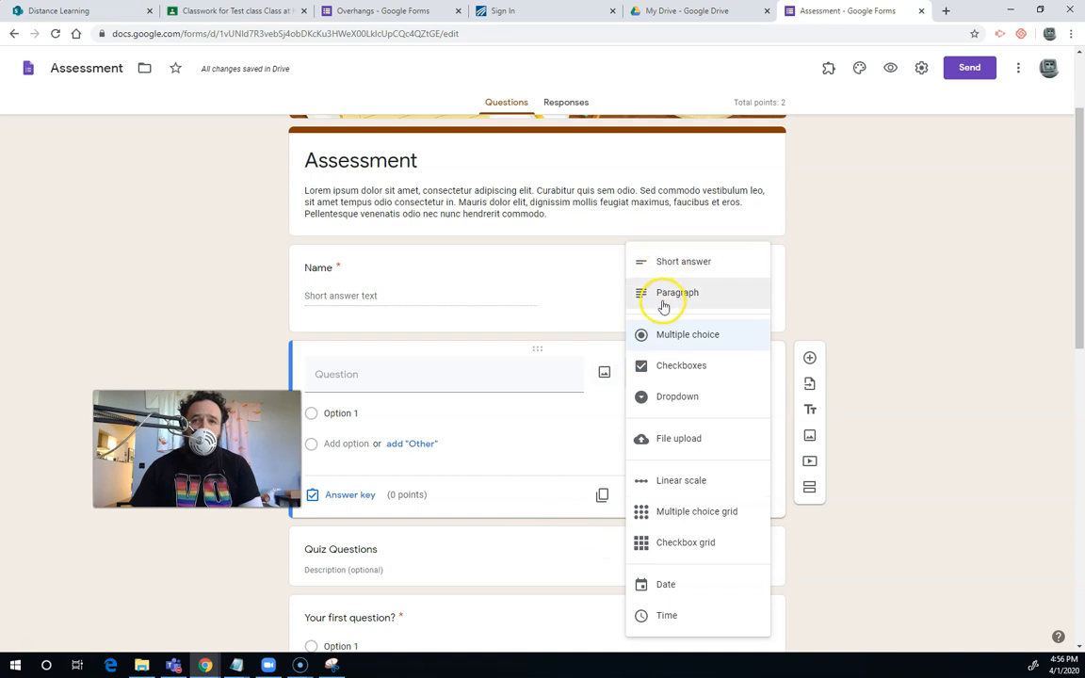
left_click(531, 438)
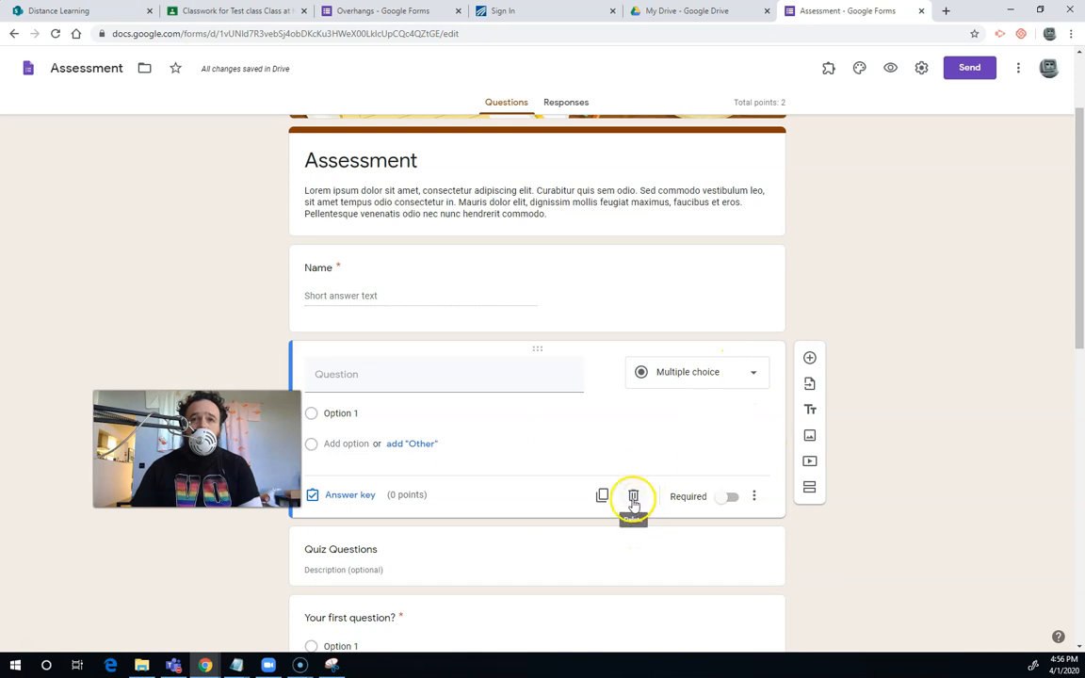
Step: View the Assessment form's responses page and its respondent preview, and return to the form editor
left_click(571, 103)
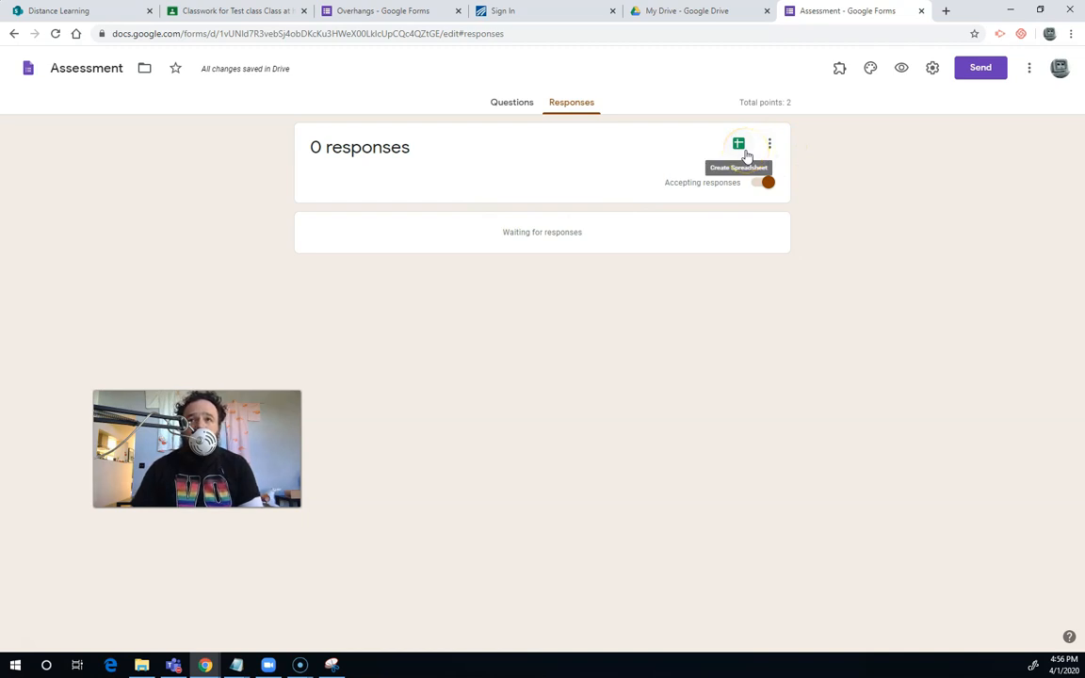
left_click(510, 100)
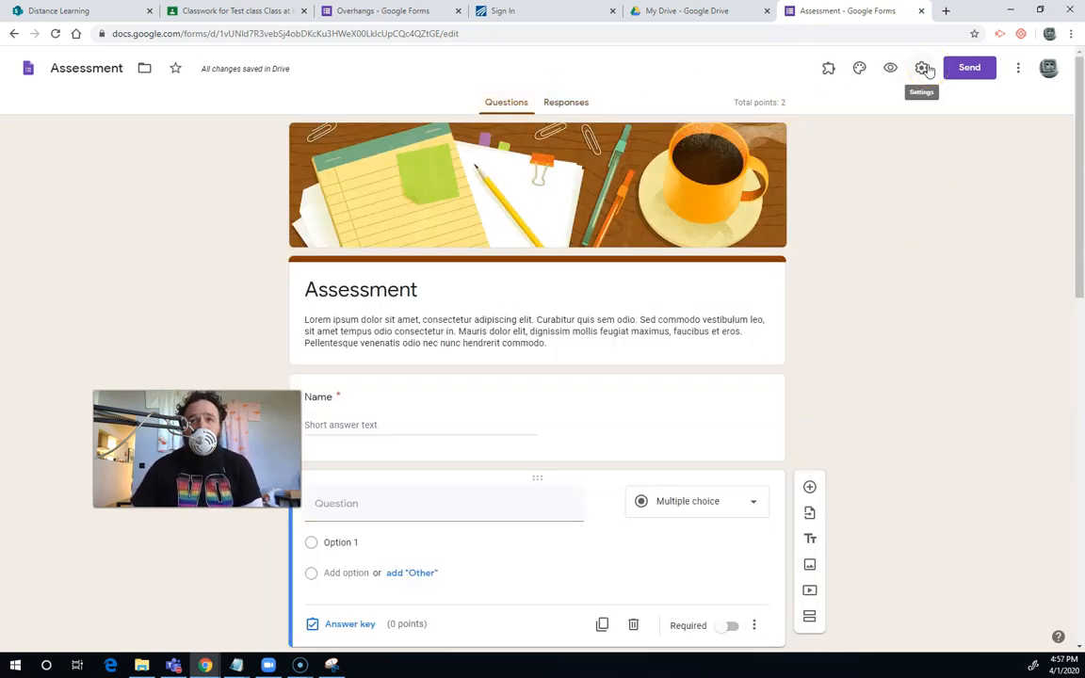
left_click(818, 80)
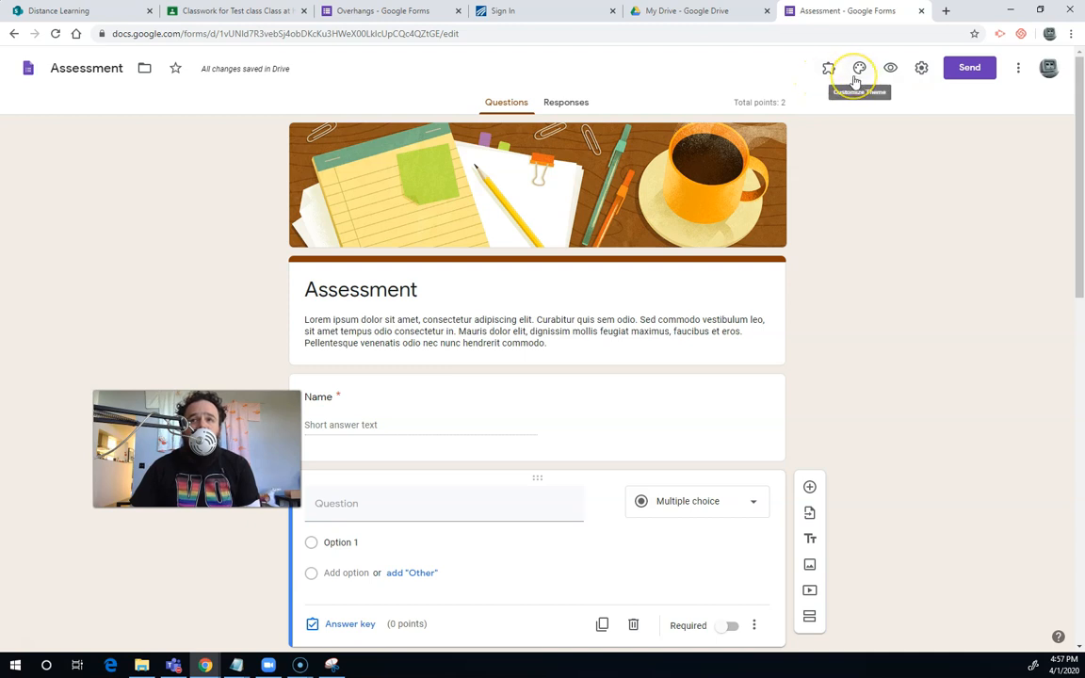
left_click(890, 70)
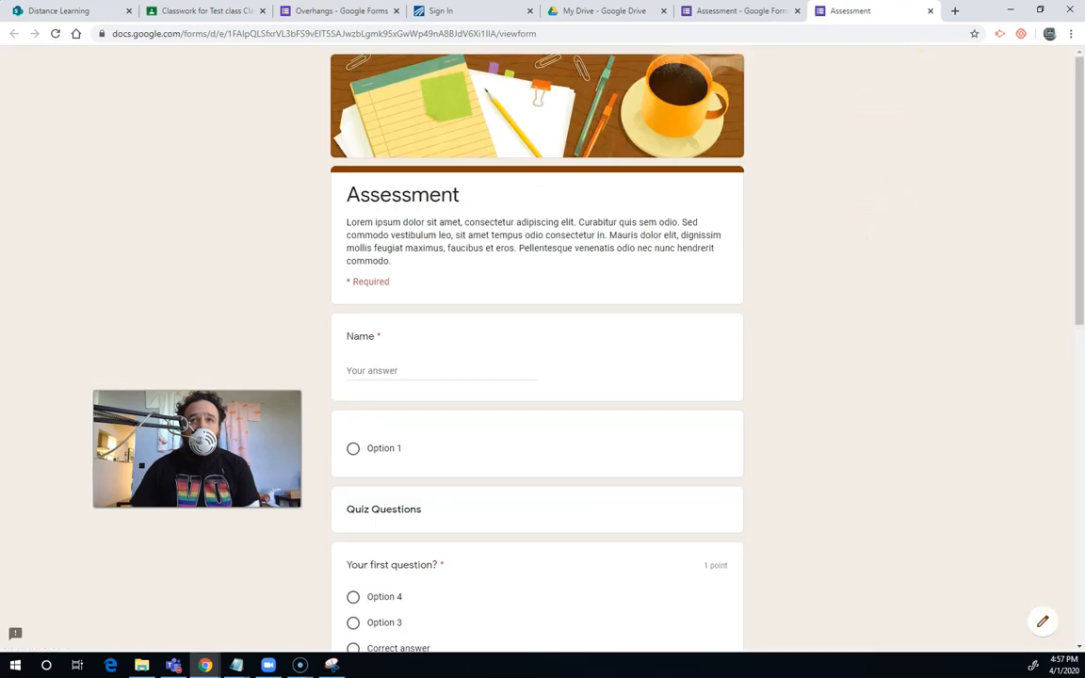
left_click(931, 11)
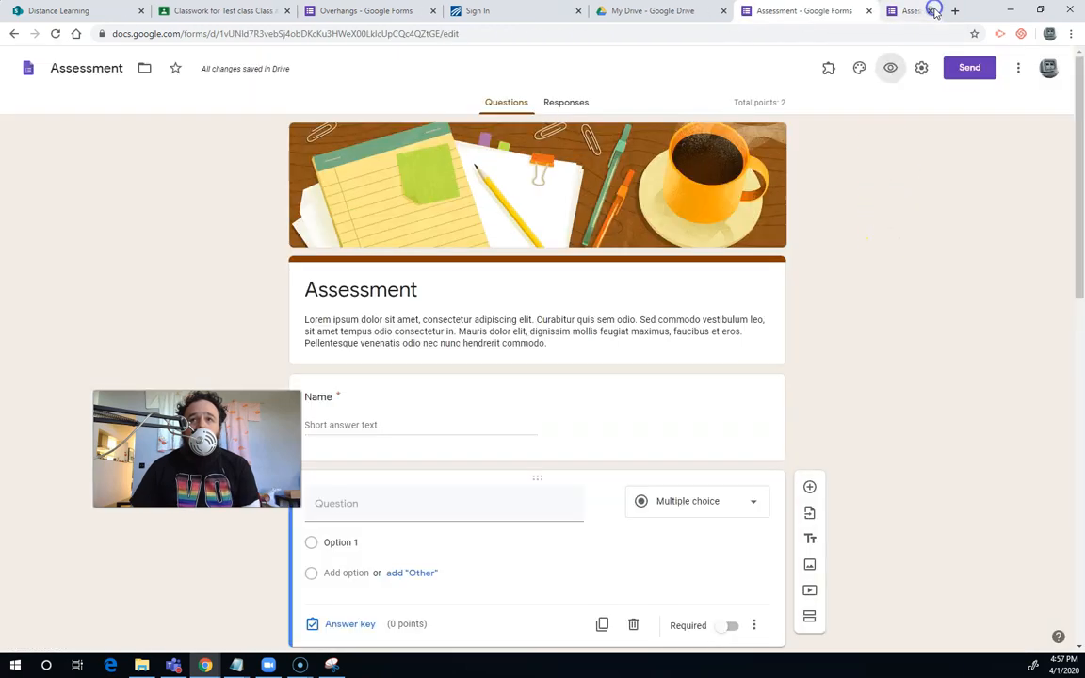
Step: Review the form's quiz options, turn on collecting email addresses, and save the form settings
left_click(922, 69)
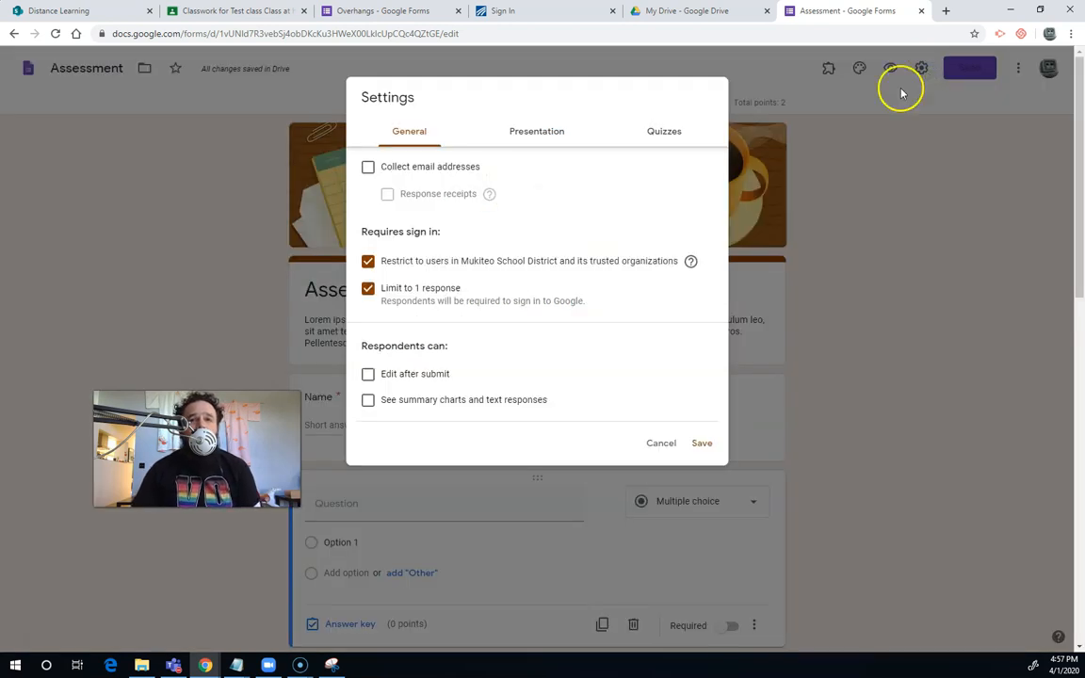
left_click(665, 132)
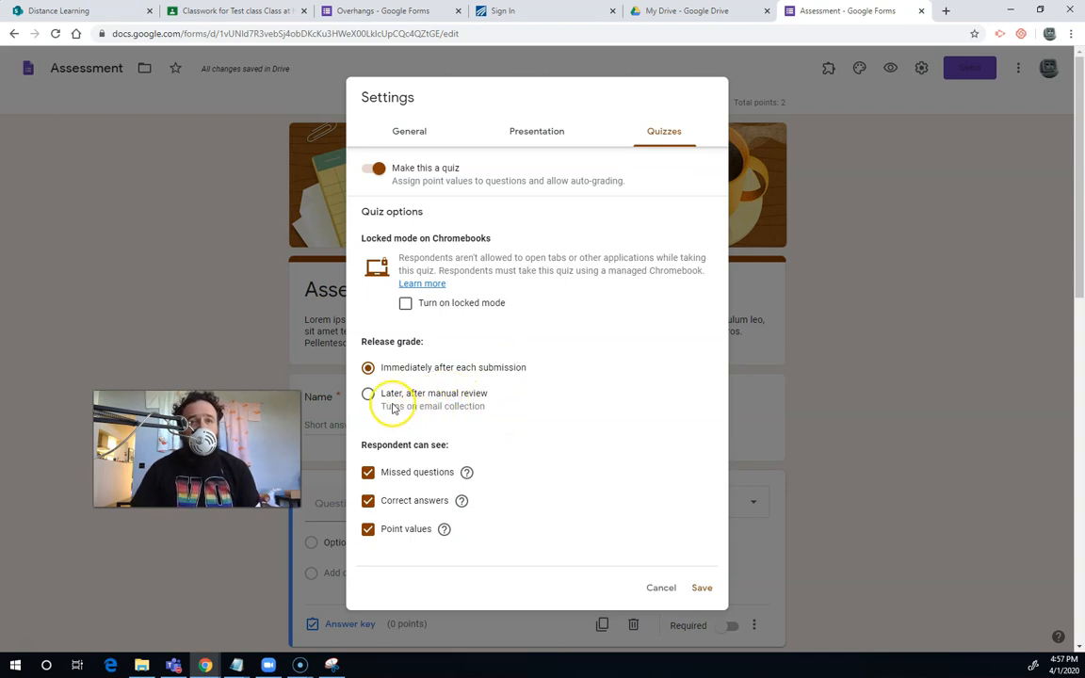
left_click(412, 135)
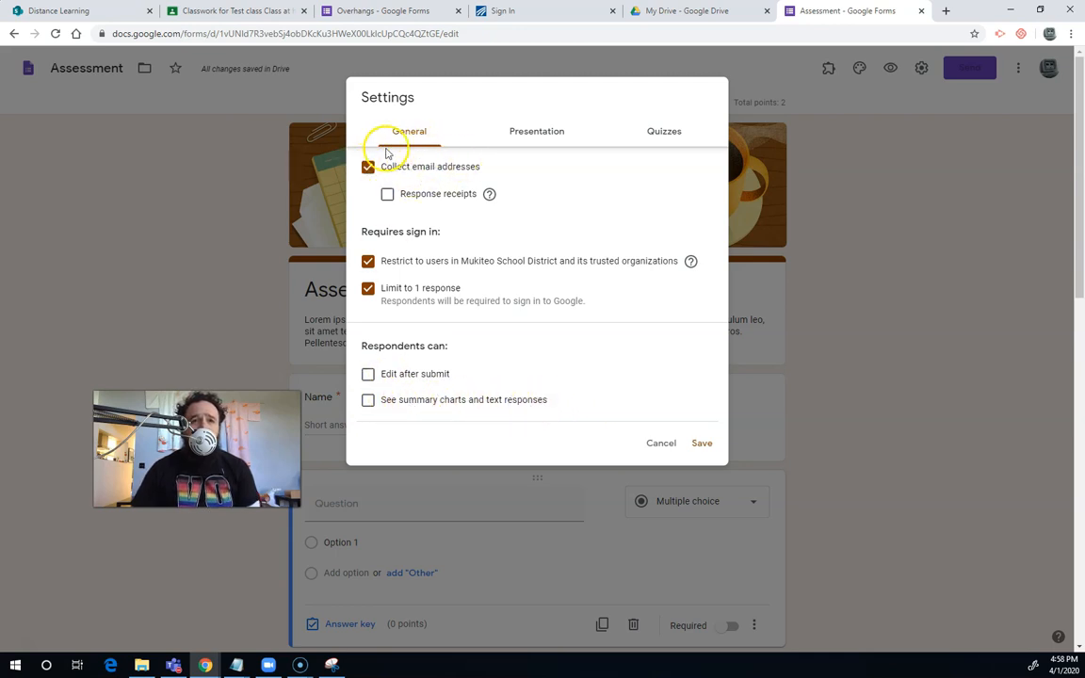
left_click(370, 289)
left_click(372, 296)
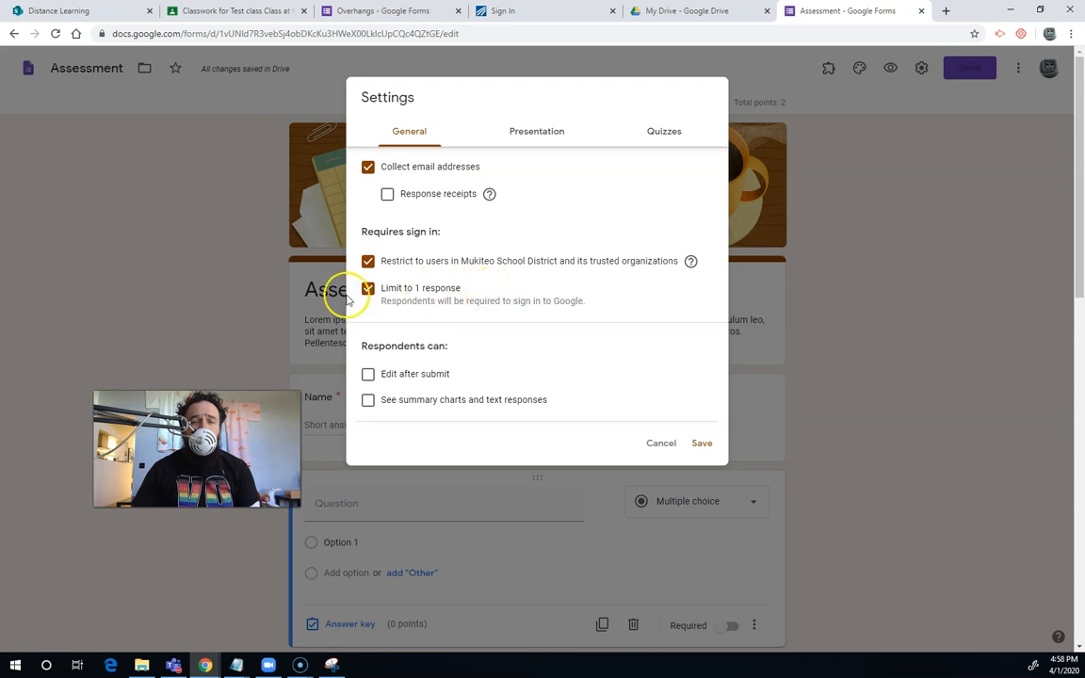
left_click(704, 442)
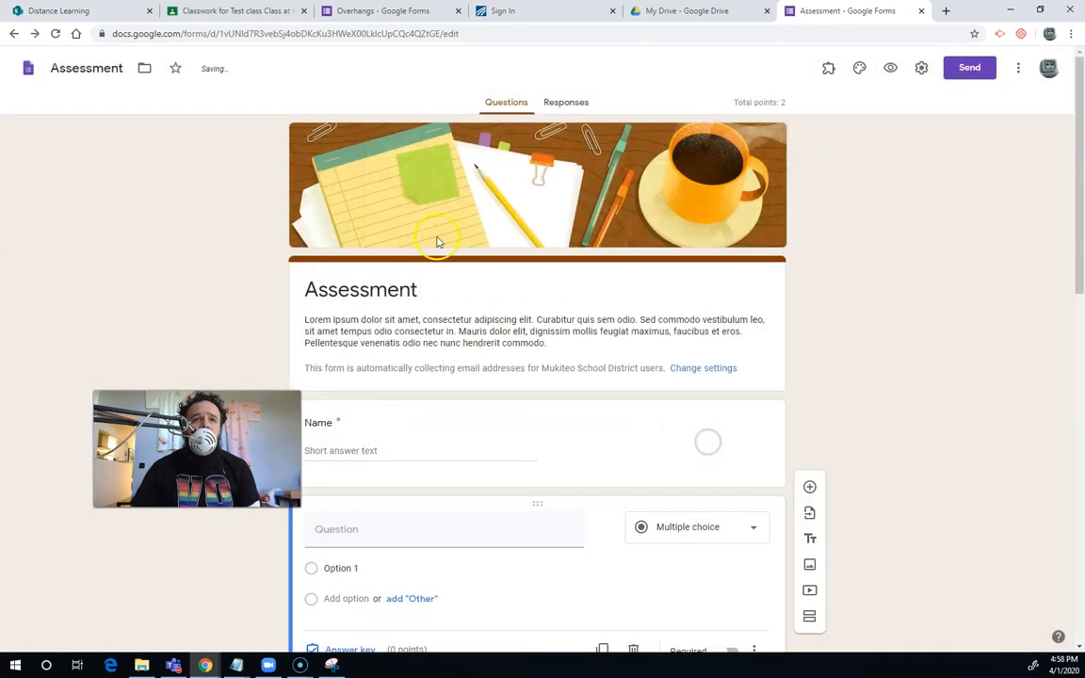
Step: Switch to the Overhangs form, examine its response insights and scores list, and open one respondent's individual response
left_click(391, 11)
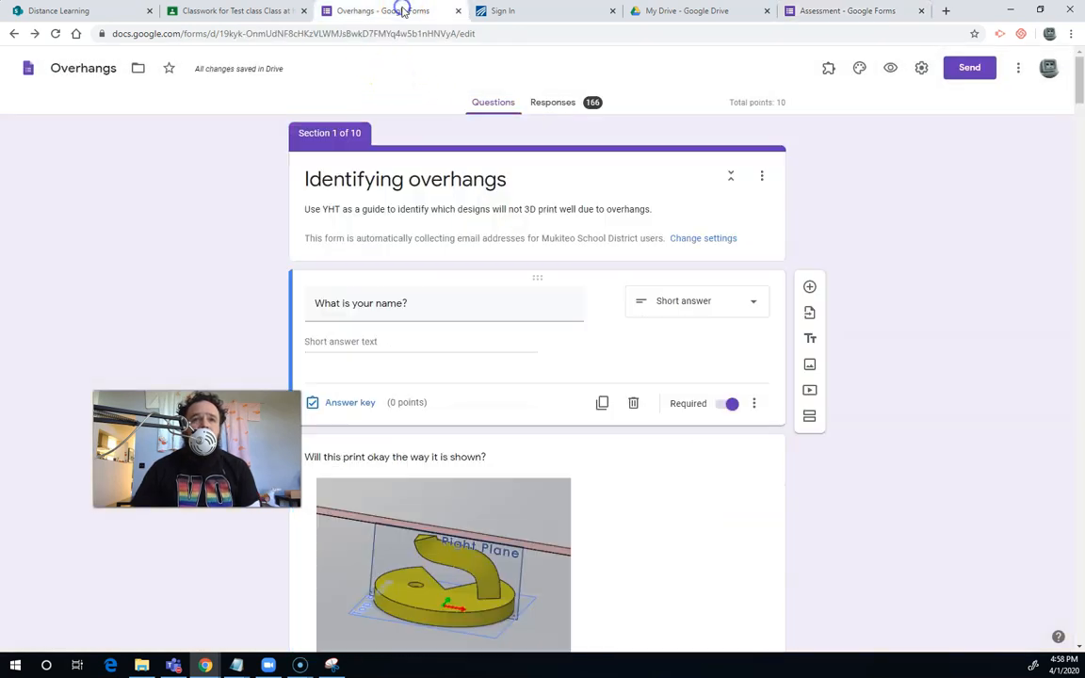
left_click(554, 103)
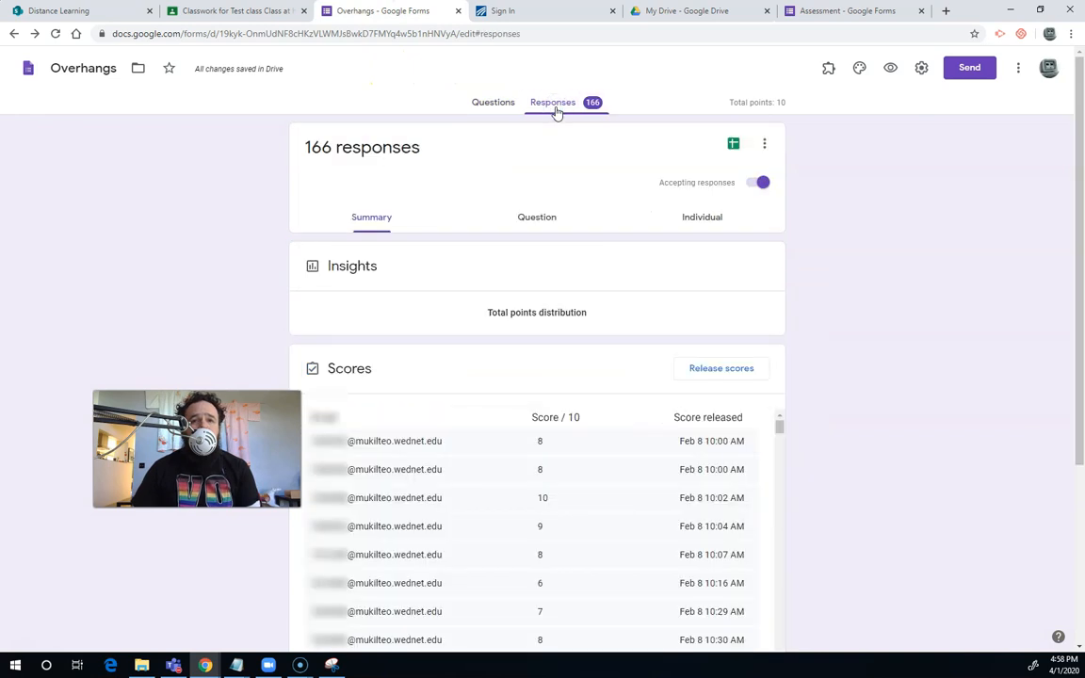
scroll(539, 155, "down", 1)
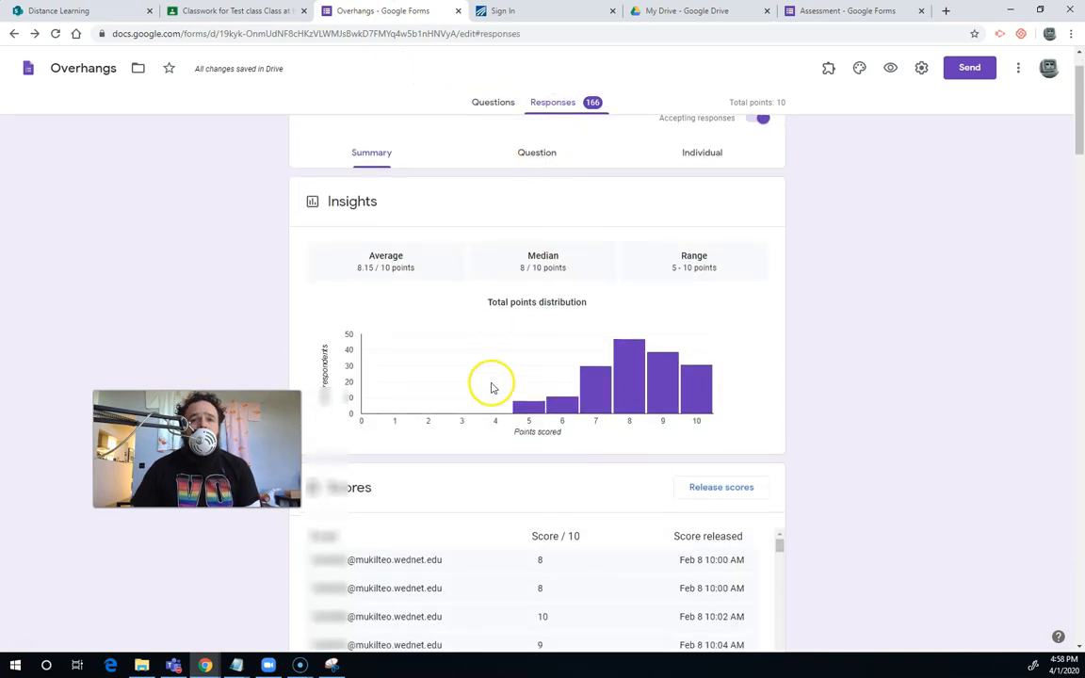
scroll(660, 476, "down", 1)
scroll(673, 495, "down", 15)
scroll(699, 531, "down", 15)
scroll(697, 526, "down", 15)
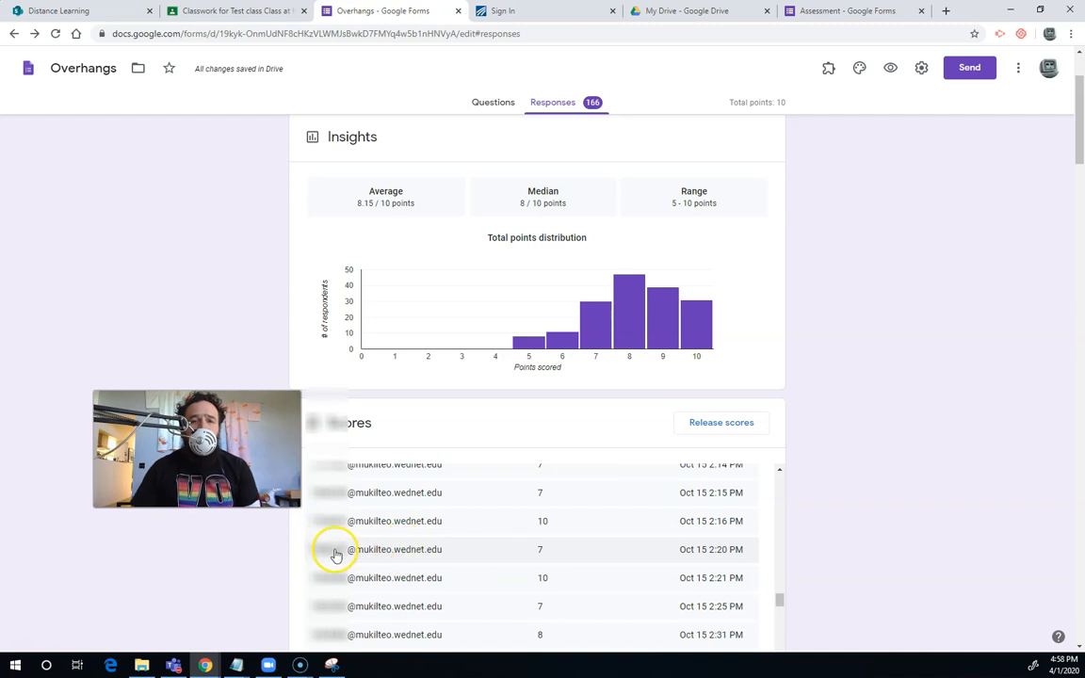
left_click(401, 551)
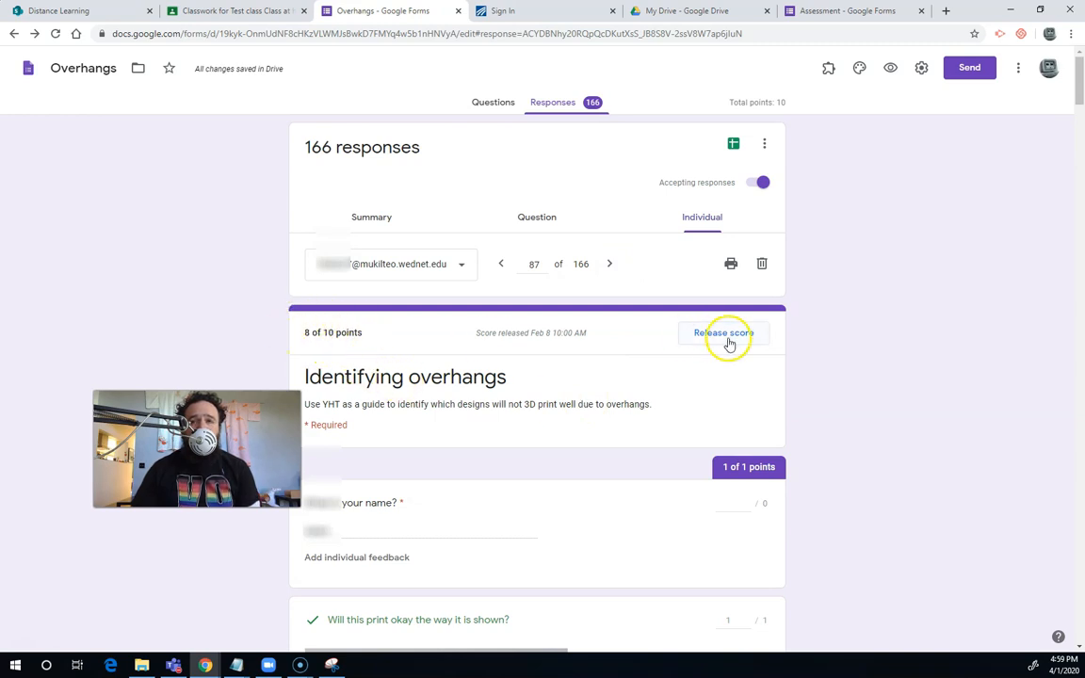
Step: Examine the respondent's graded answers in the Overhangs quiz, including a question marked incorrect with its correct answer
scroll(472, 441, "down", 1)
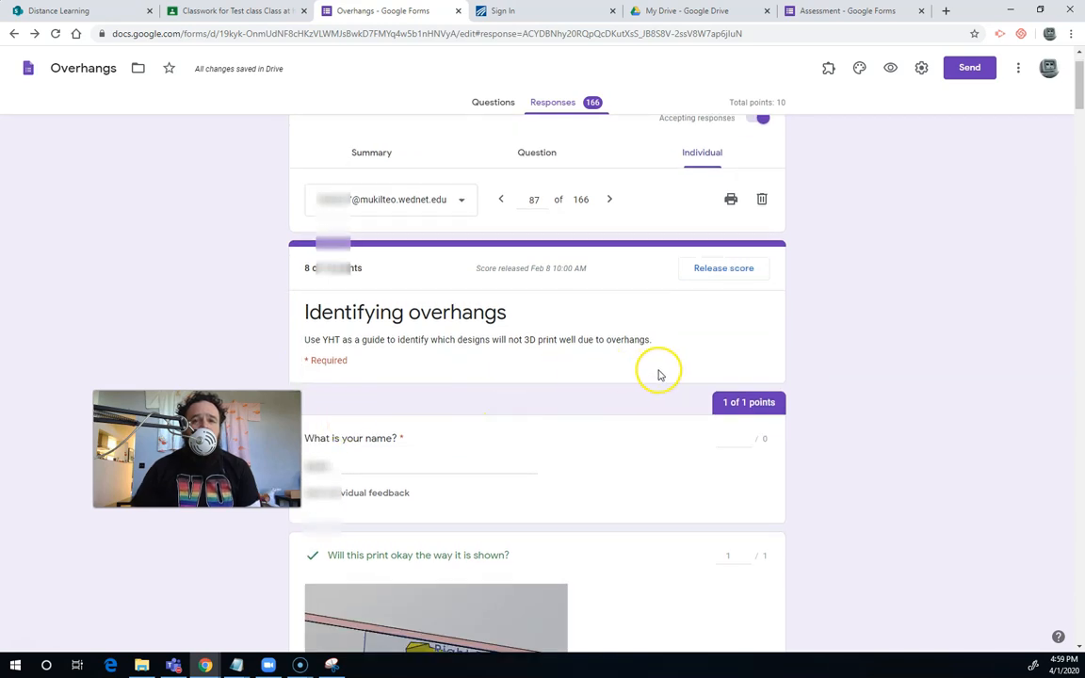
scroll(577, 478, "down", 4)
scroll(577, 478, "down", 7)
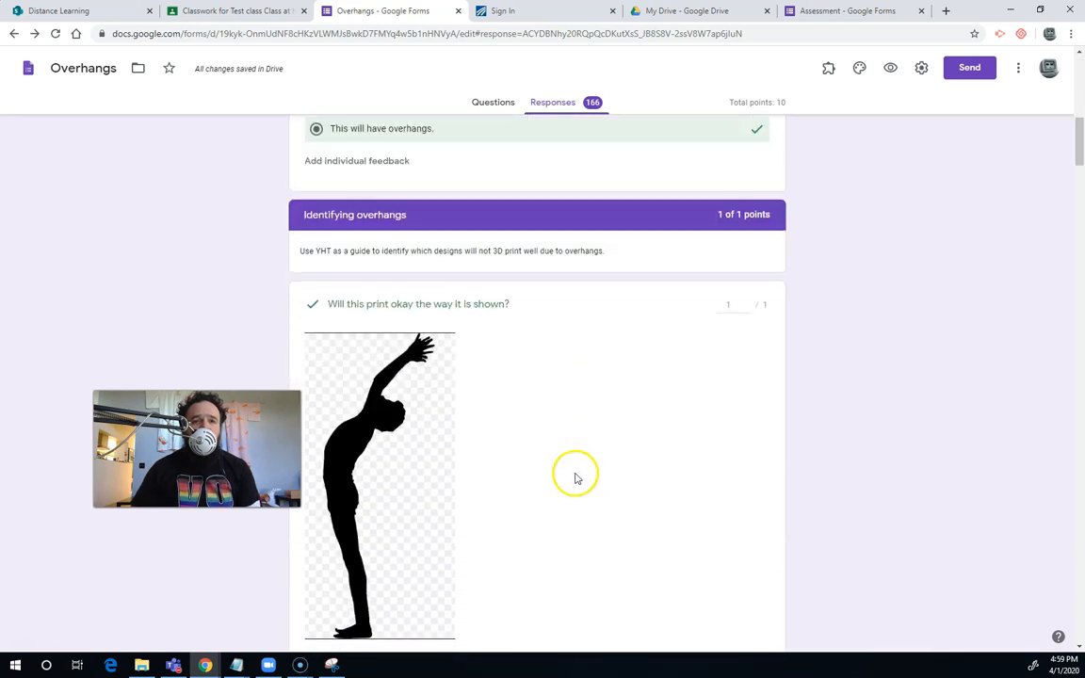
scroll(577, 478, "down", 10)
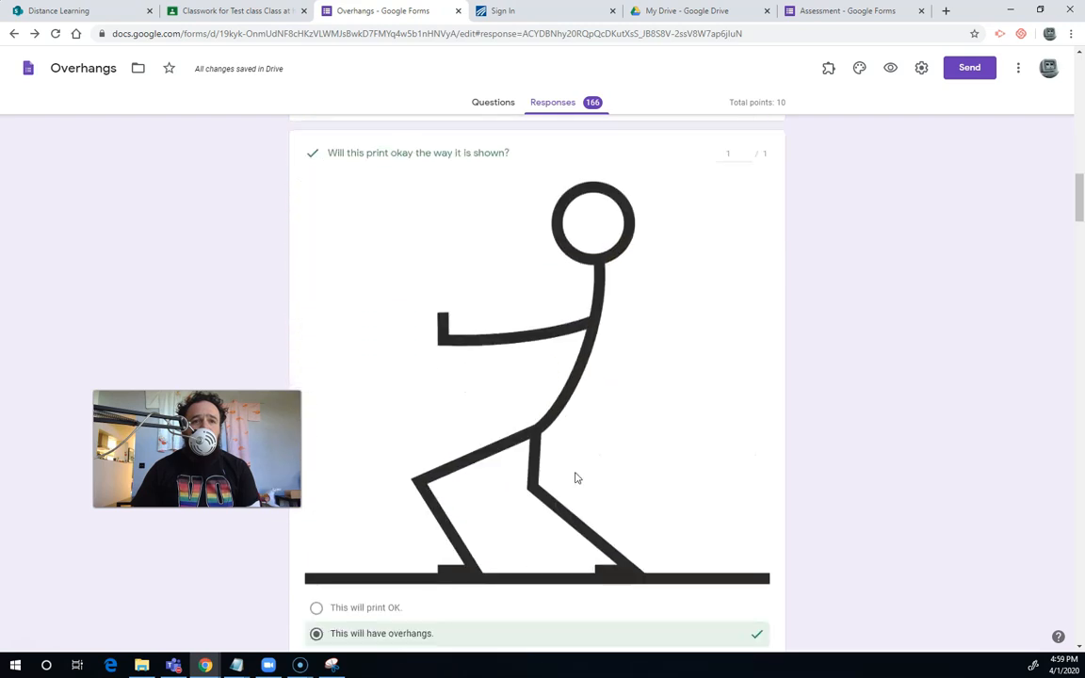
scroll(409, 255, "down", 3)
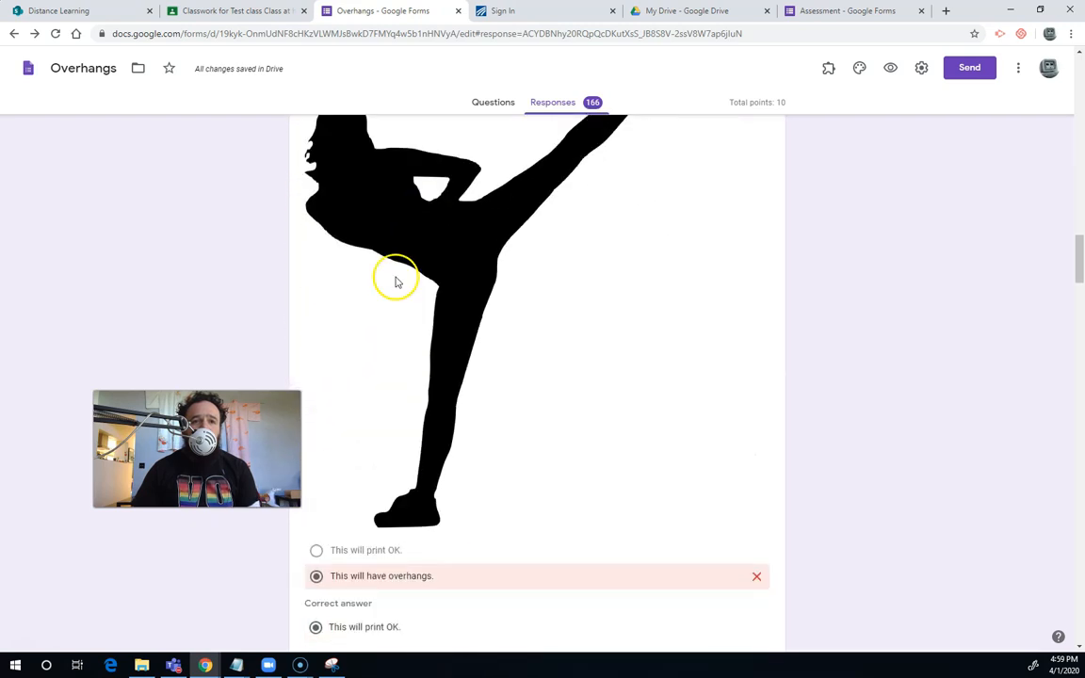
scroll(576, 453, "up", 3)
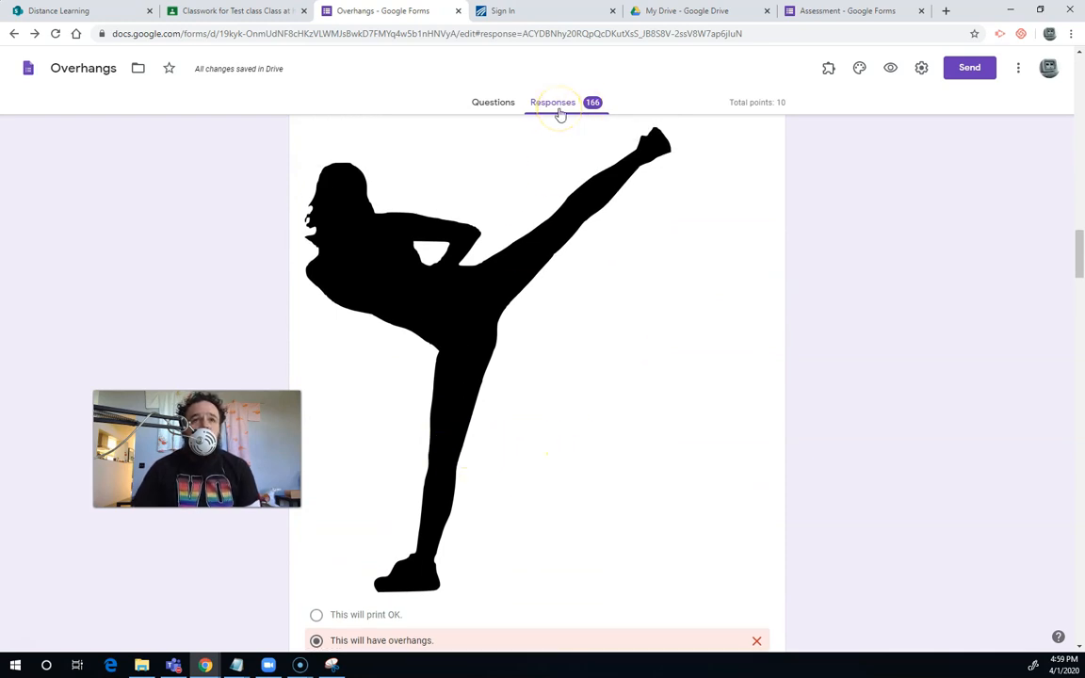
Step: Switch to Google Classroom, leave the new assignment draft, and examine the Overhang Quiz's student work, including the assigned student's submission page
left_click(235, 10)
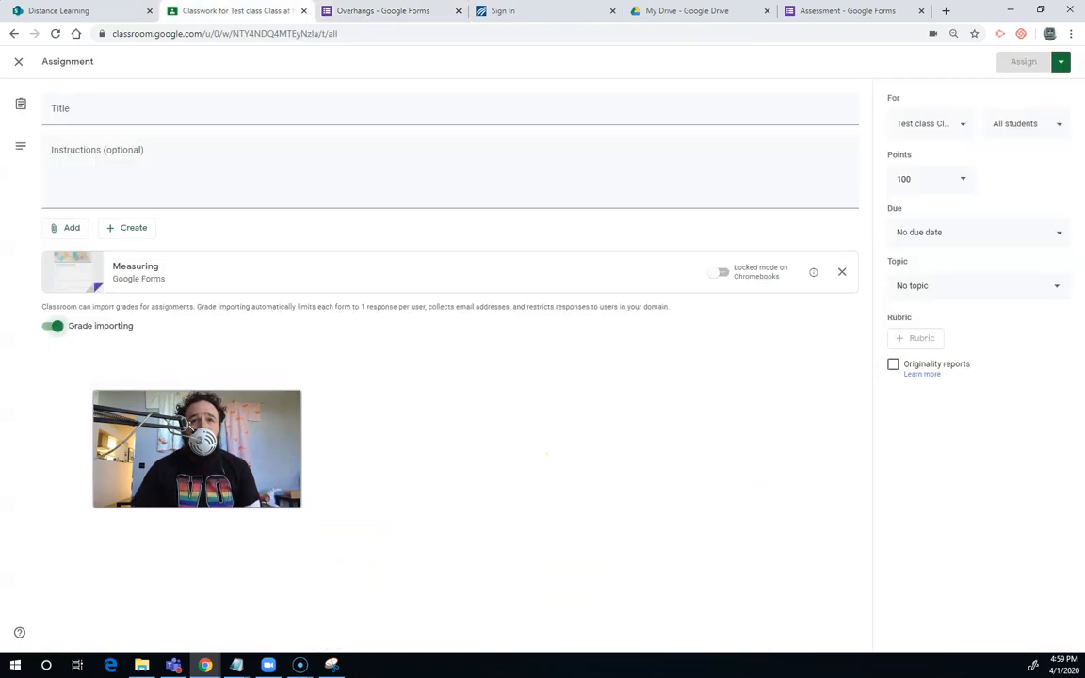
left_click(18, 61)
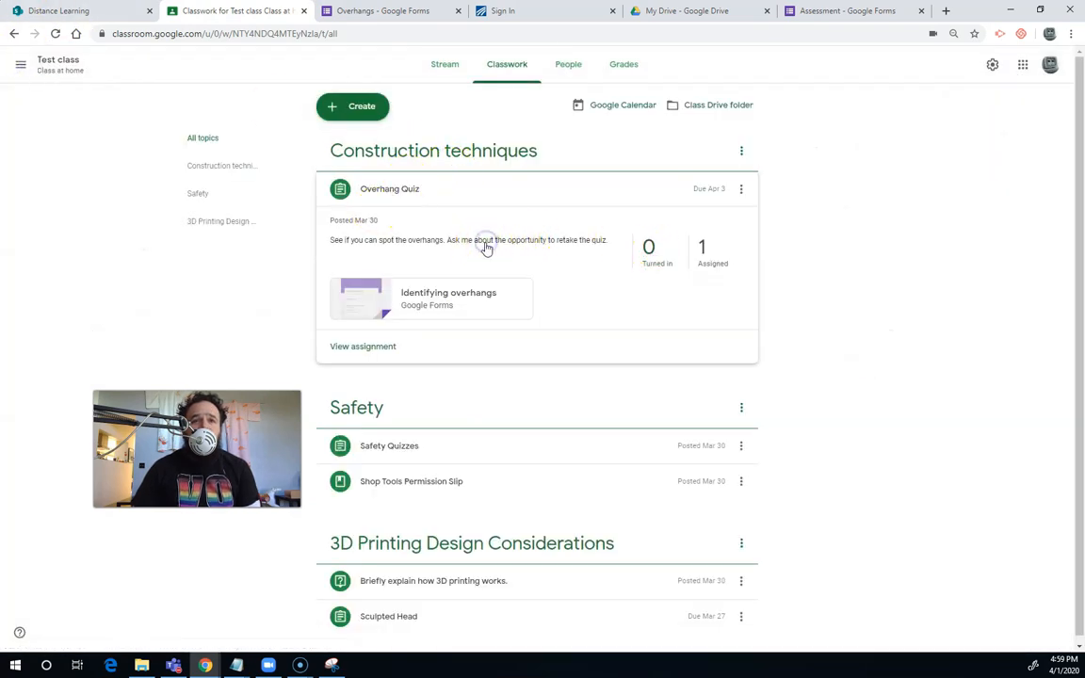
left_click(703, 250)
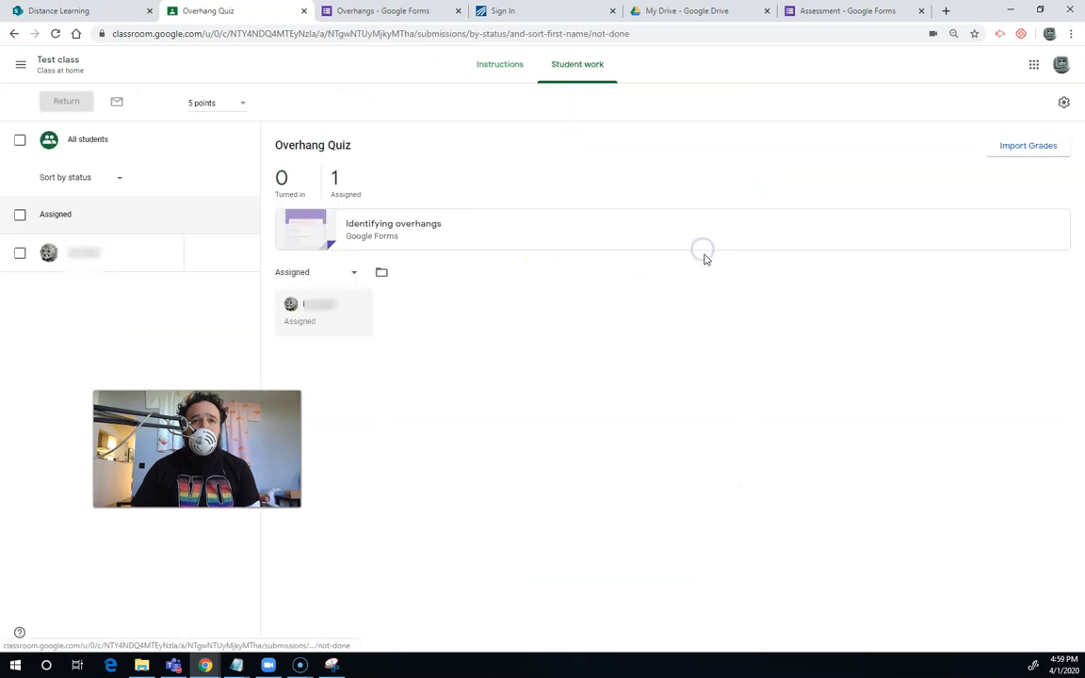
left_click(96, 260)
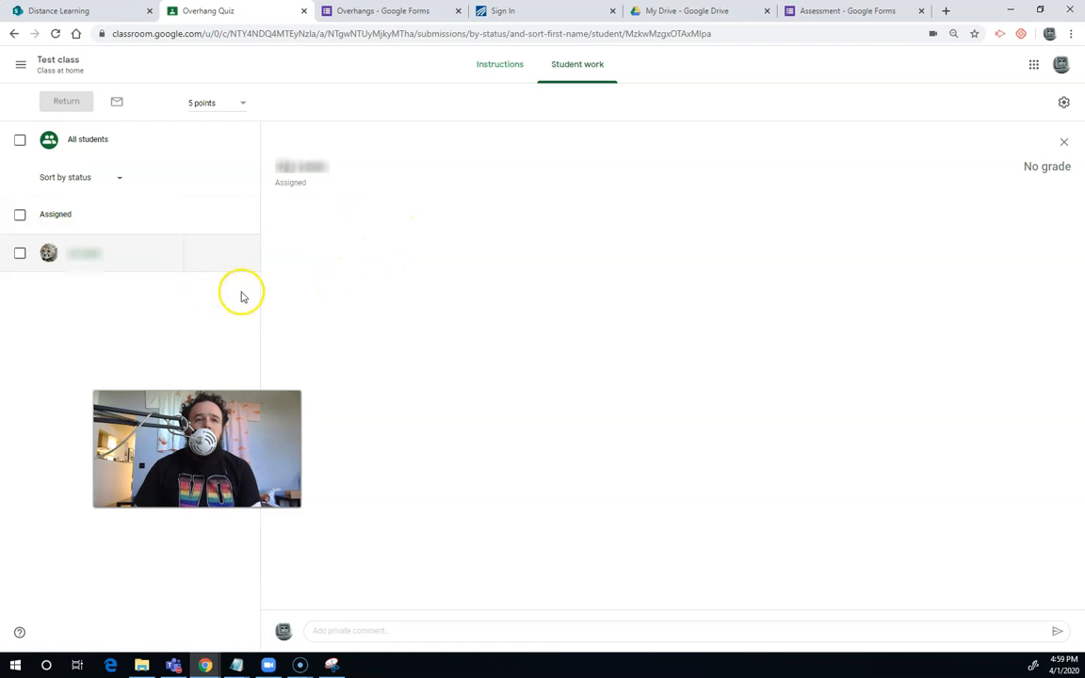
left_click(1065, 143)
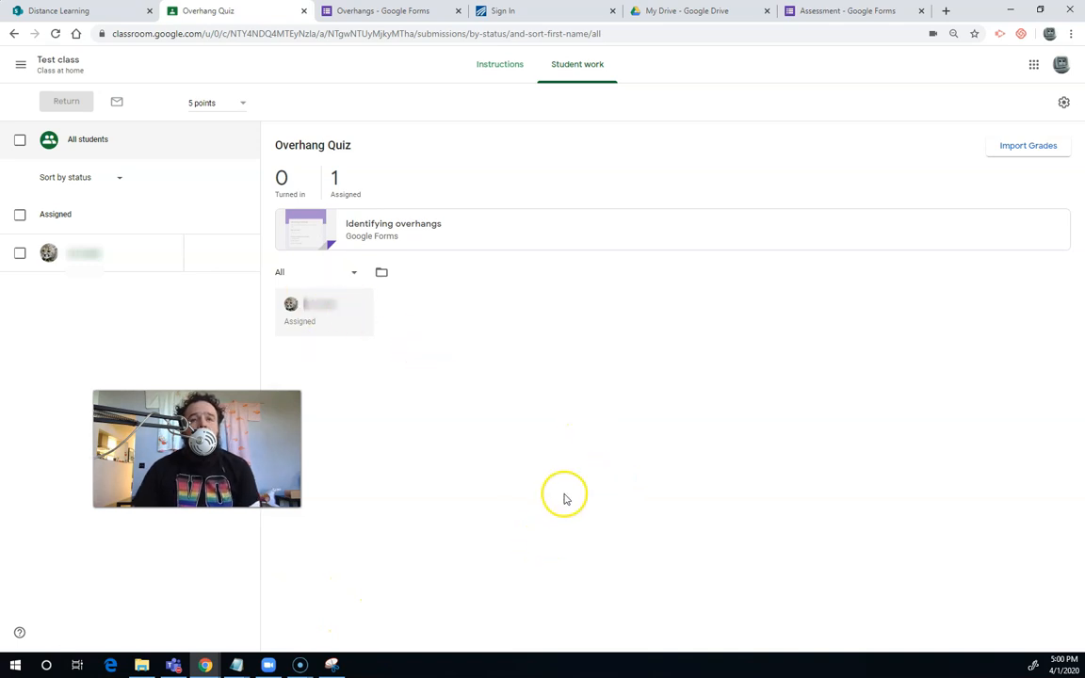
Step: Switch back to the Overhangs form and view the score summary at the beginning of the individual response
left_click(368, 13)
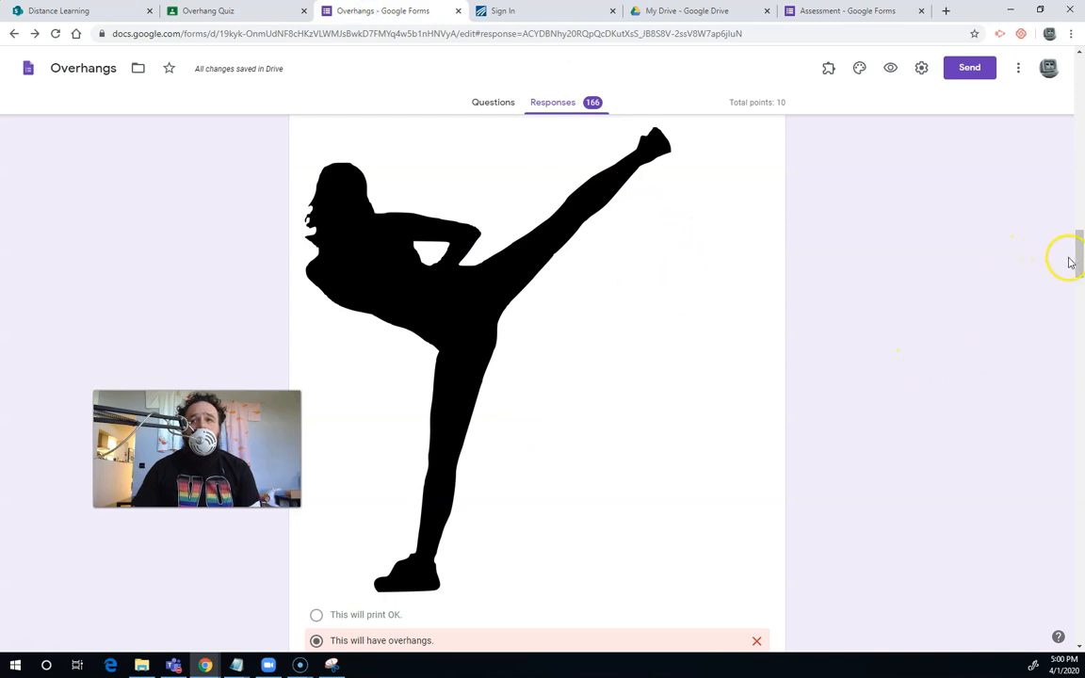
left_click_drag(1081, 265, 1082, 62)
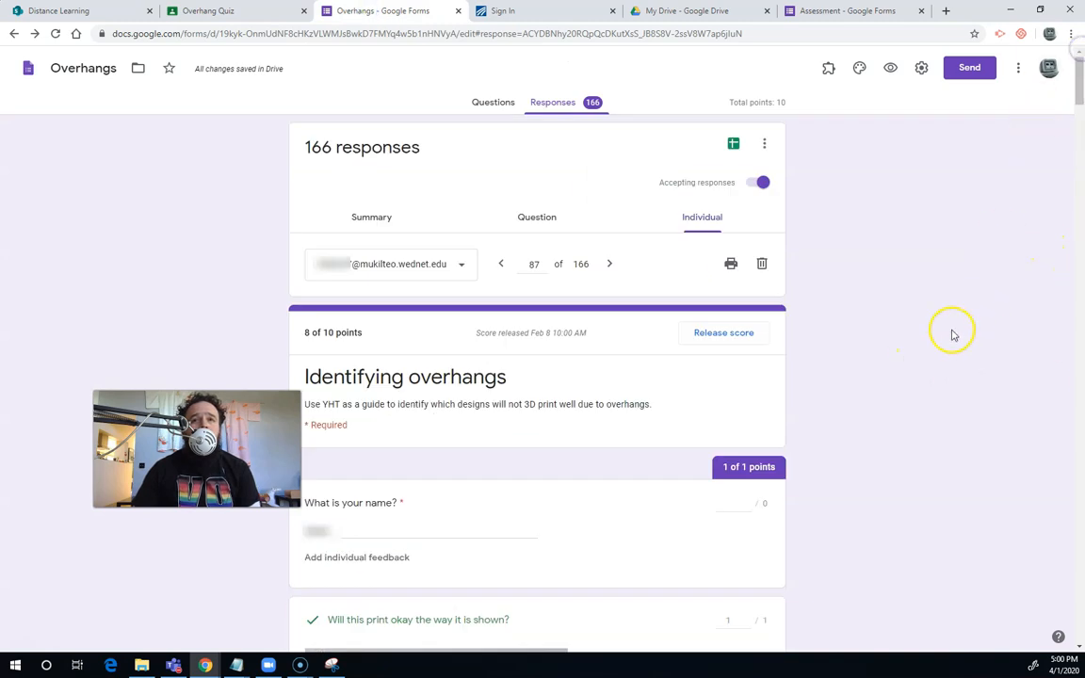